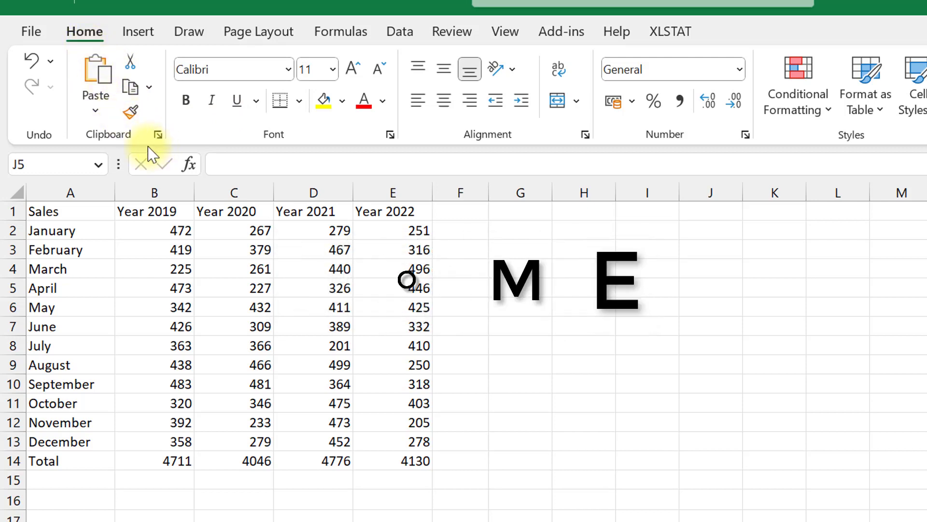
Select the sales table A1:E14, make its text bold, and switch bold off again.
{"action": "left_click_drag", "start_coordinate": [46, 211], "coordinate": [395, 467]}
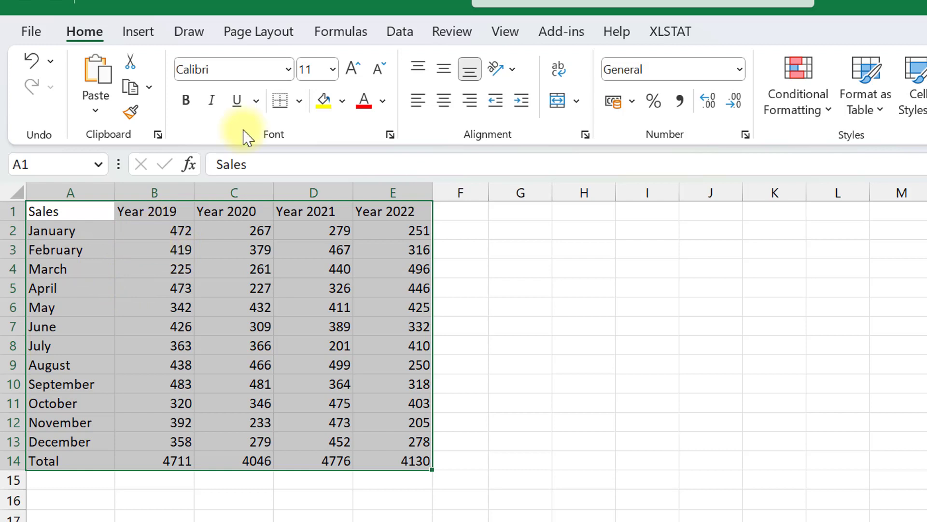
{"action": "left_click", "coordinate": [187, 101]}
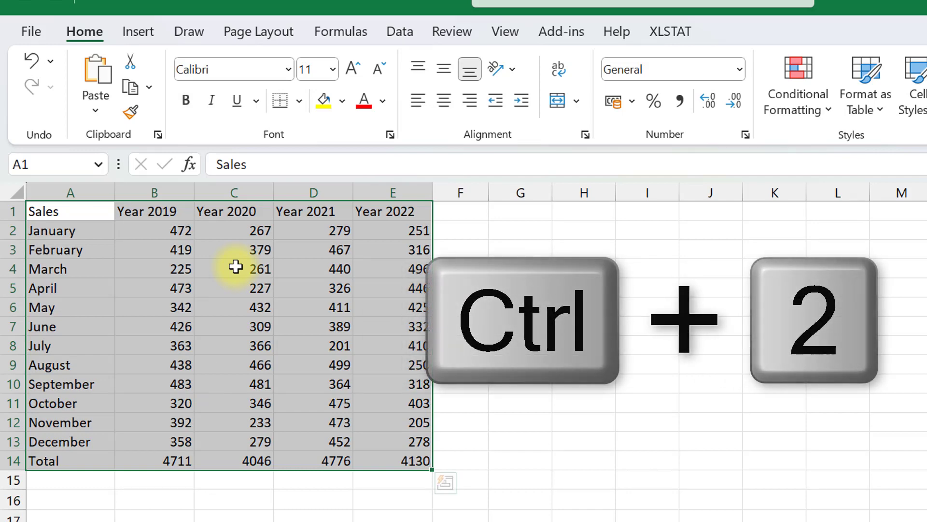
{"action": "left_click", "coordinate": [188, 101]}
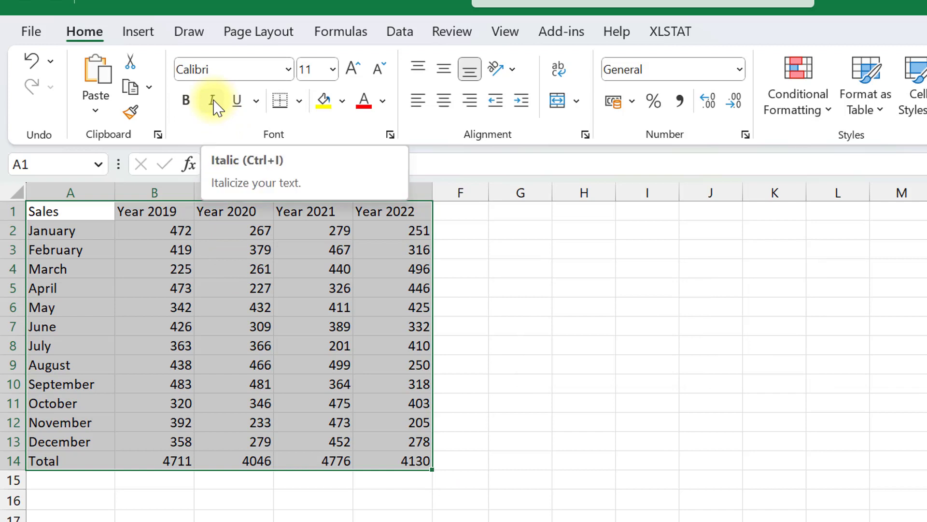
Italicize the table text and remove the italics, and repeat this once more.
{"action": "left_click", "coordinate": [213, 104]}
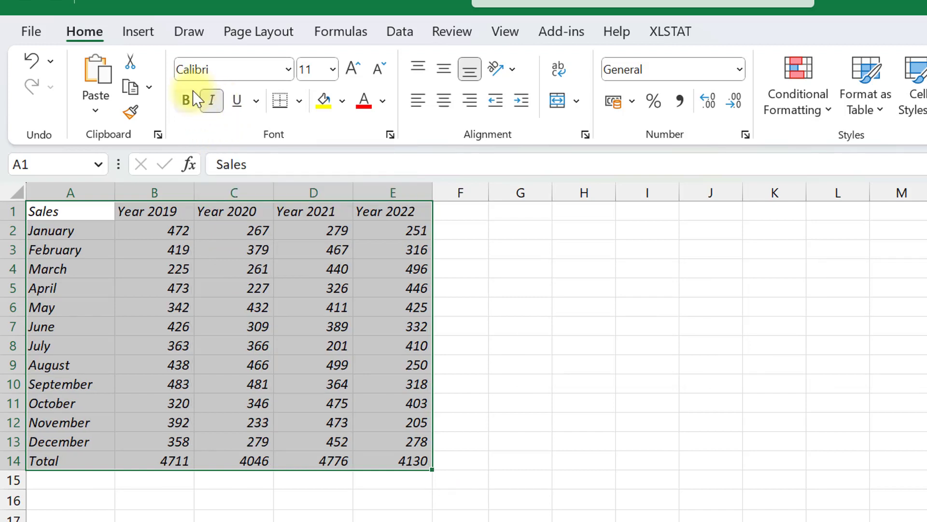
{"action": "left_click", "coordinate": [209, 103]}
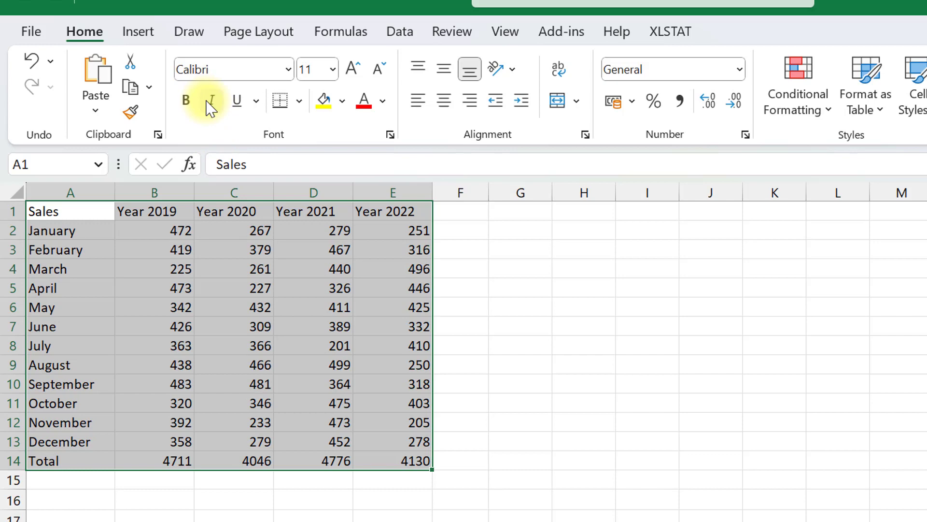
{"action": "key", "text": "ctrl+i"}
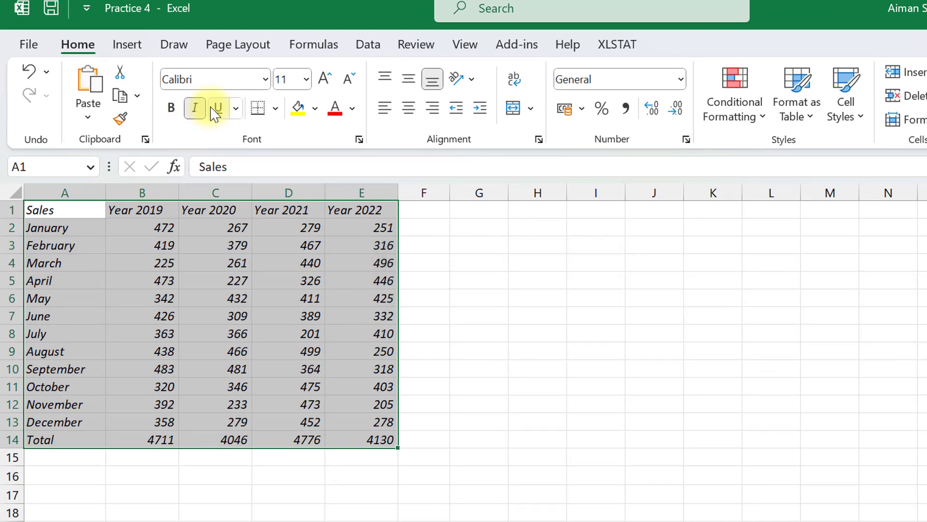
{"action": "key", "text": "ctrl+3"}
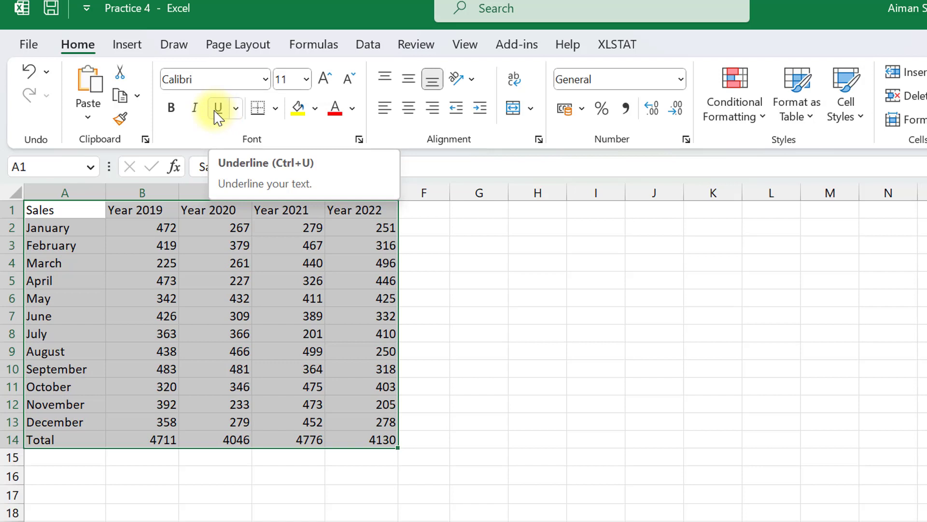
Underline all the text in the sales table and remove the underline again, repeating the toggle several times.
{"action": "left_click", "coordinate": [215, 114]}
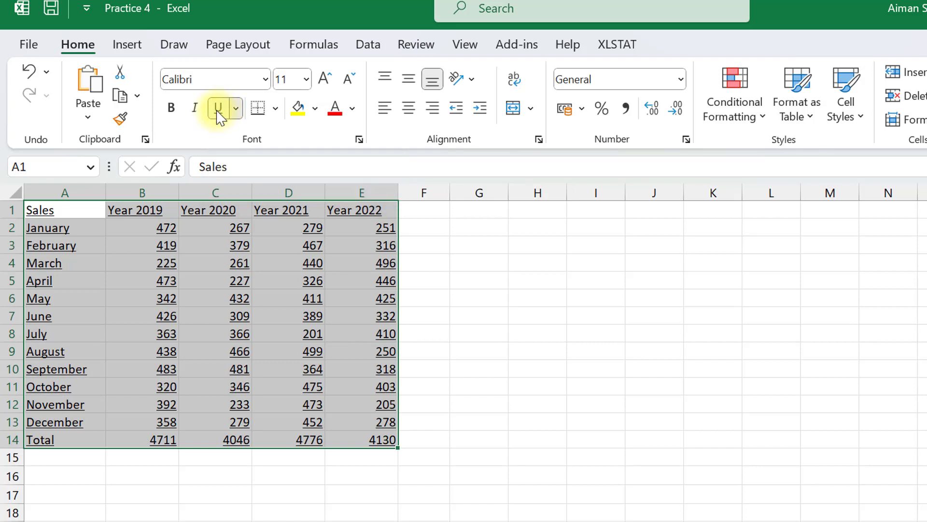
{"action": "left_click", "coordinate": [218, 114]}
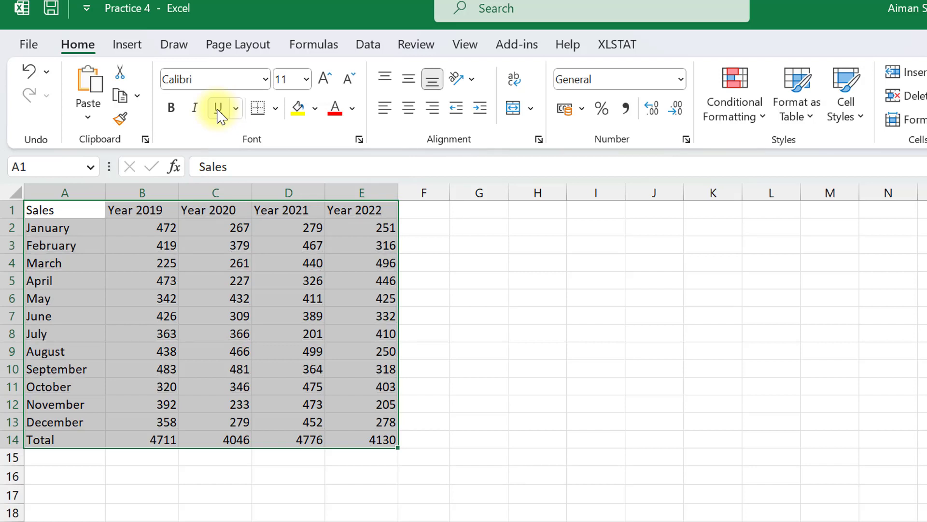
{"action": "key", "text": "ctrl+u"}
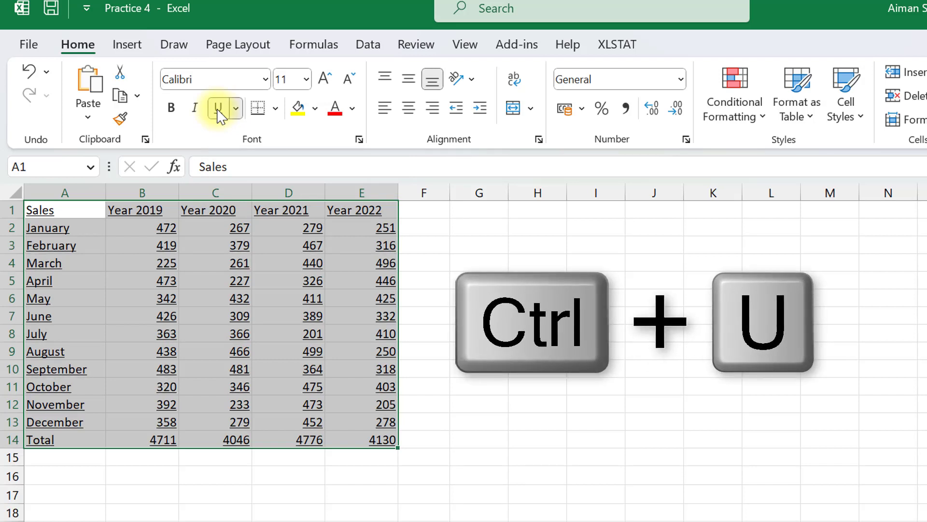
{"action": "key", "text": "ctrl+u"}
{"action": "key", "text": "ctrl+4"}
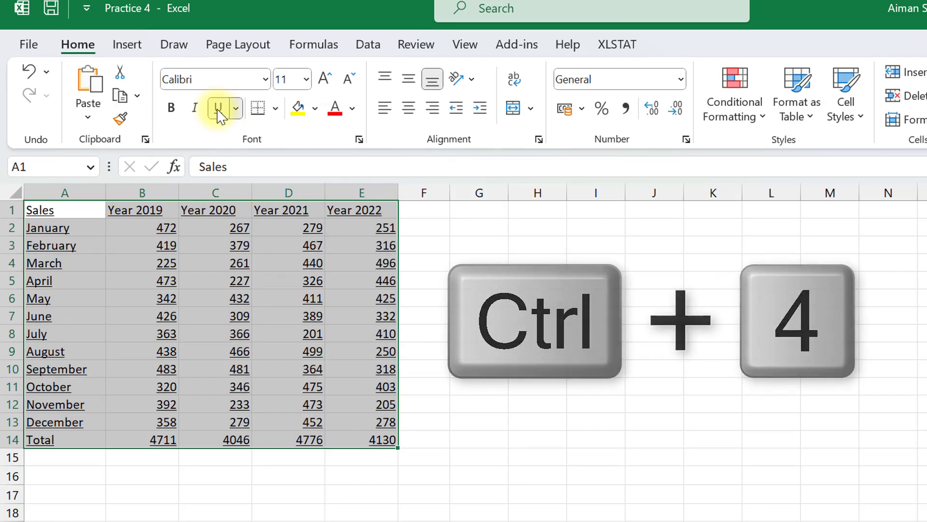
{"action": "key", "text": "ctrl+4"}
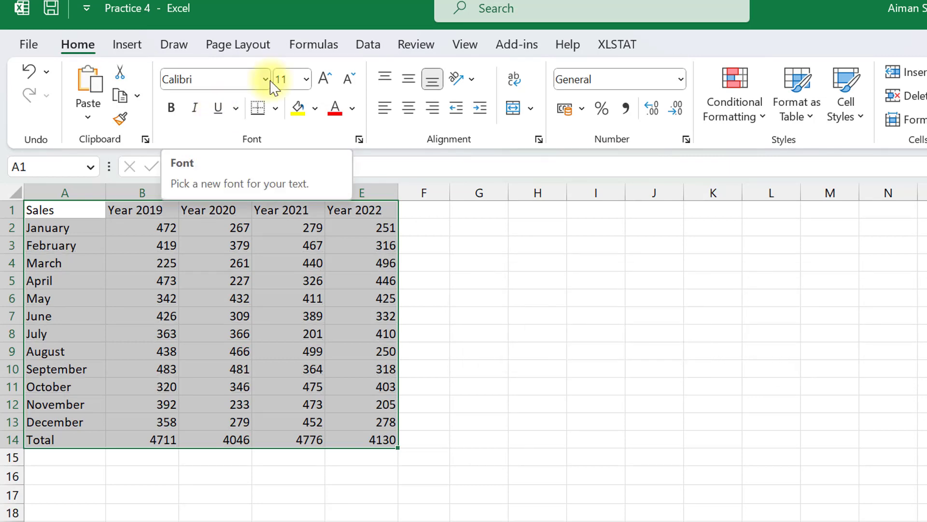
Change the font of the sales table to Book Antiqua.
{"action": "left_click", "coordinate": [266, 80]}
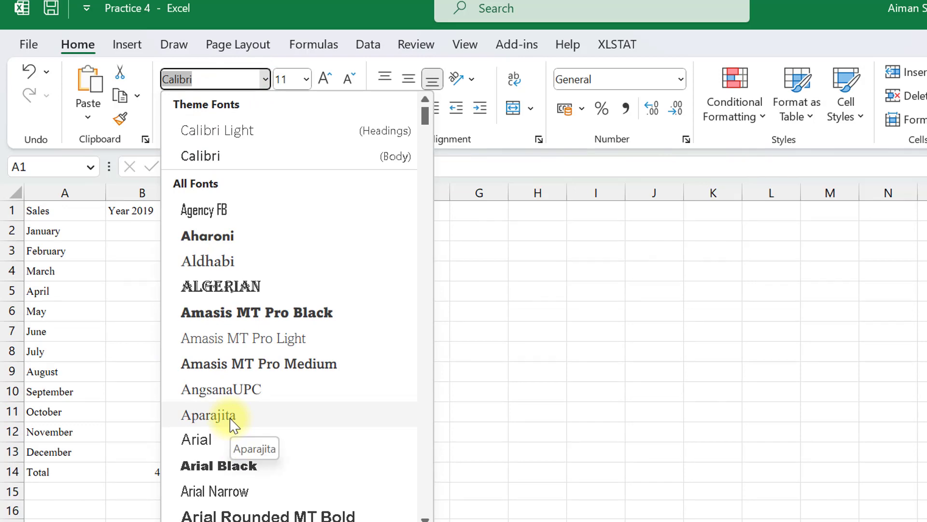
{"action": "scroll", "coordinate": [232, 425], "scroll_direction": "down", "scroll_amount": 12}
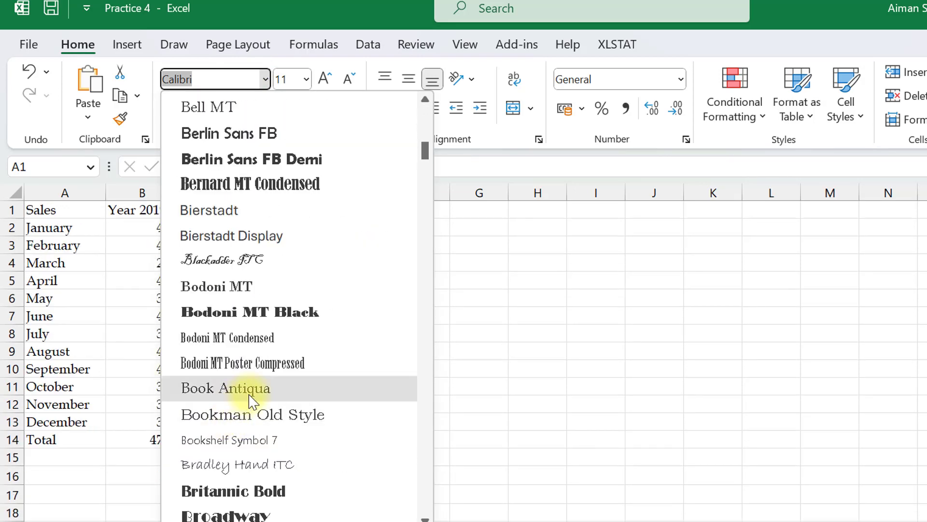
{"action": "left_click", "coordinate": [248, 393]}
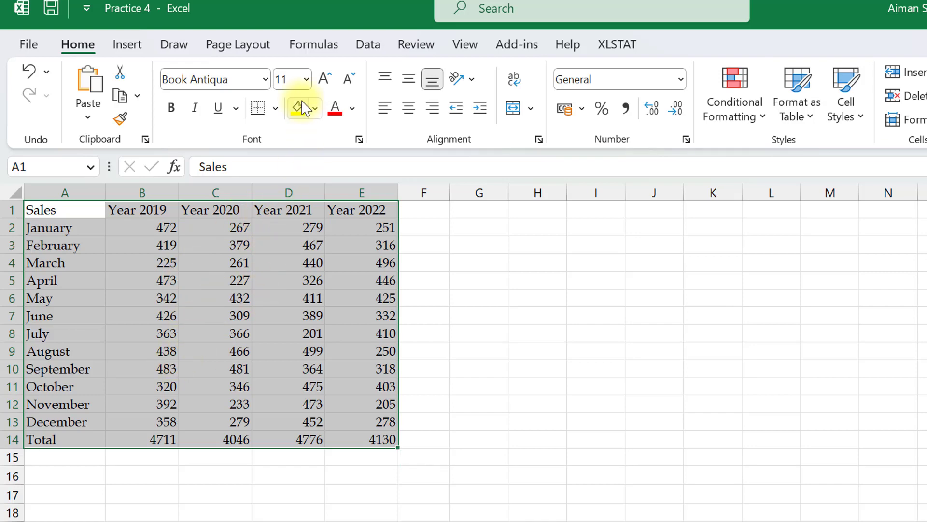
Set the table's font size to 12, enlarge it stepwise to 16, and shrink it stepwise to 11.
{"action": "left_click", "coordinate": [307, 82]}
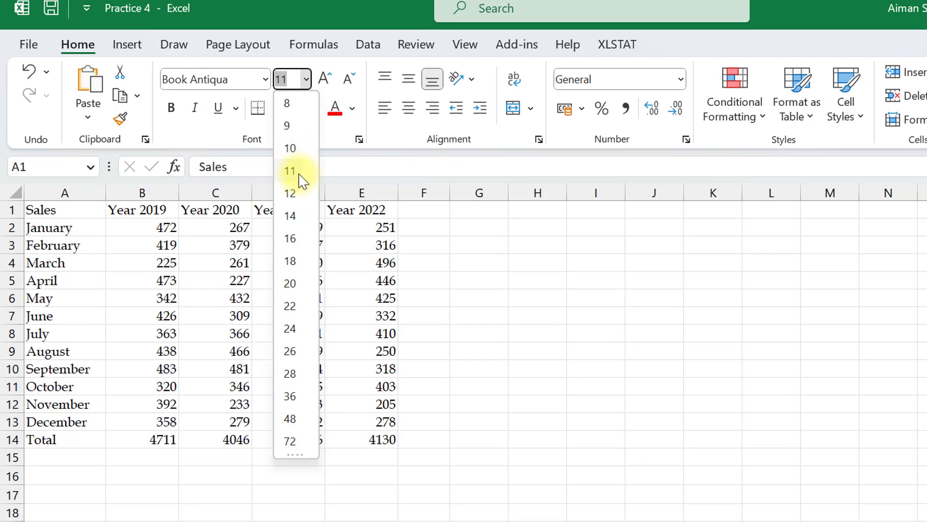
{"action": "left_click", "coordinate": [298, 193]}
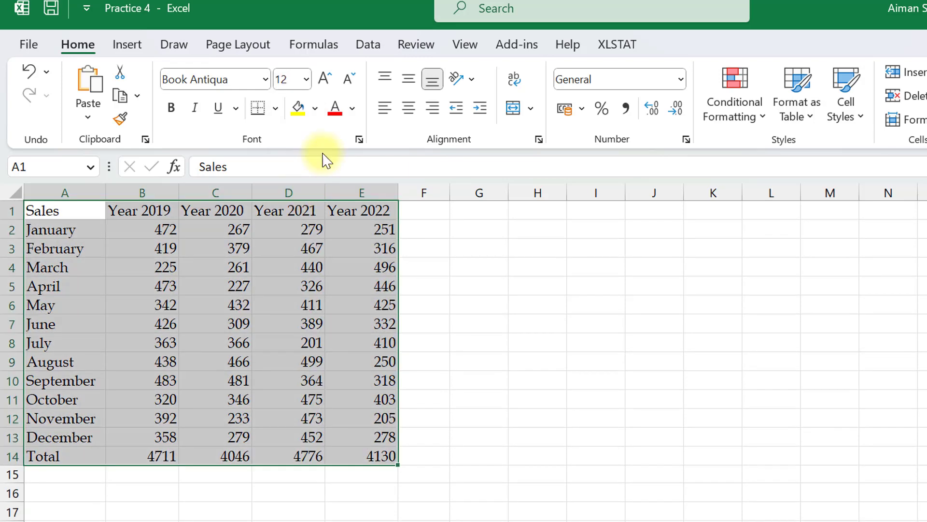
{"action": "left_click", "coordinate": [333, 83]}
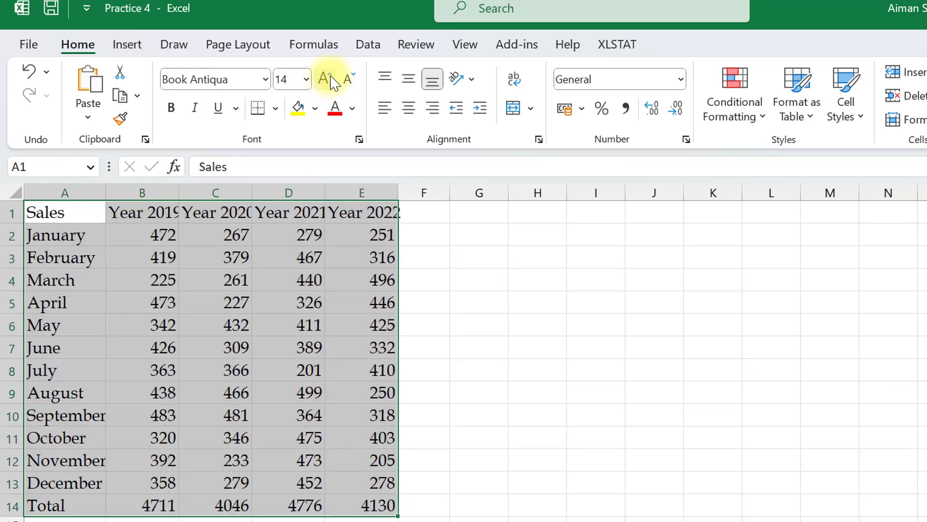
{"action": "left_click", "coordinate": [333, 83]}
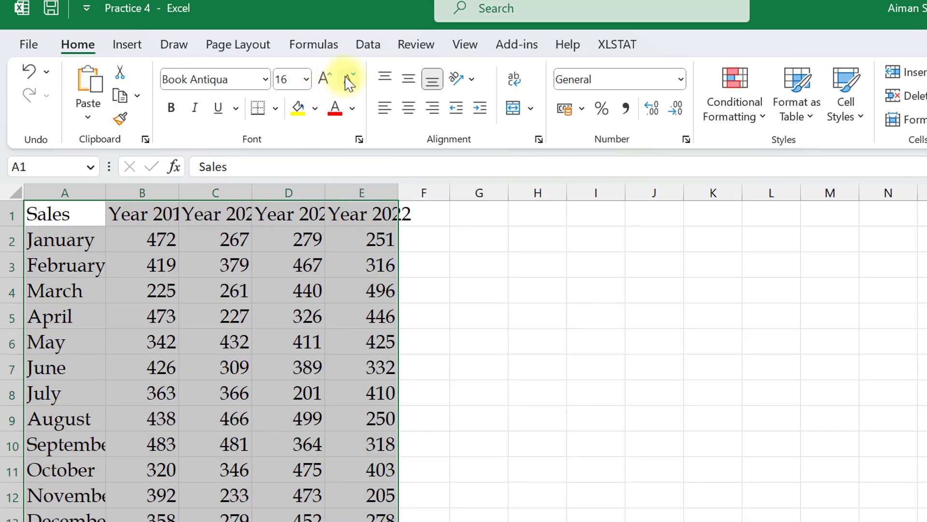
{"action": "left_click", "coordinate": [351, 82]}
{"action": "left_click", "coordinate": [351, 82]}
{"action": "left_click", "coordinate": [351, 82]}
Apply a Bottom Border to the sales table A1:E14 and deselect the table.
{"action": "left_click", "coordinate": [276, 108]}
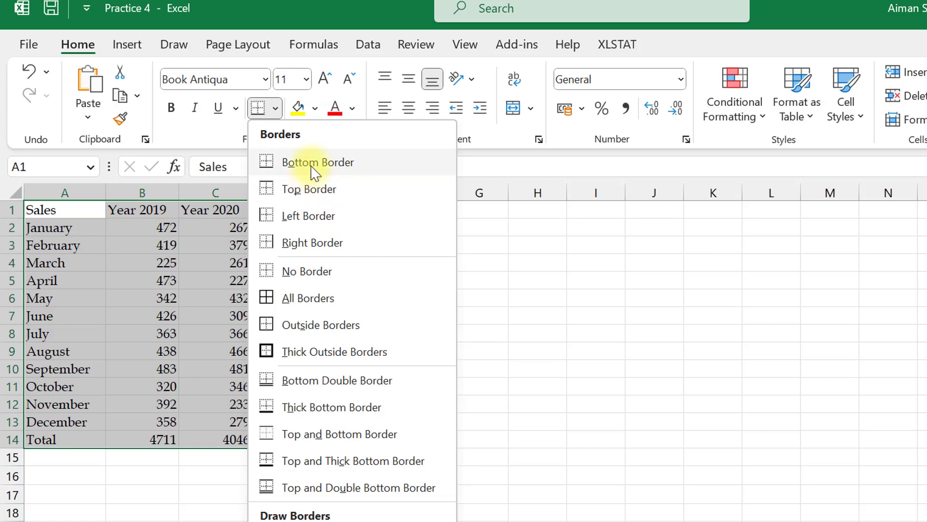
{"action": "left_click", "coordinate": [67, 213]}
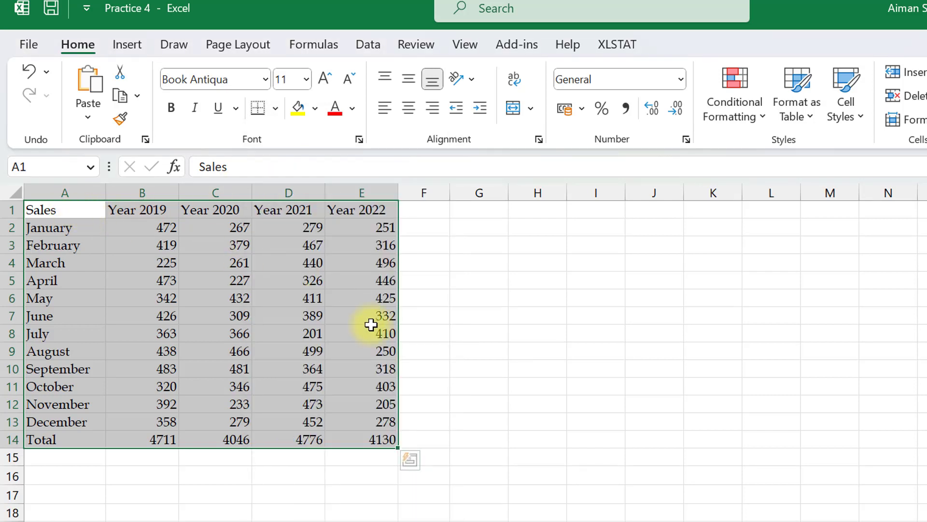
{"action": "left_click", "coordinate": [275, 108]}
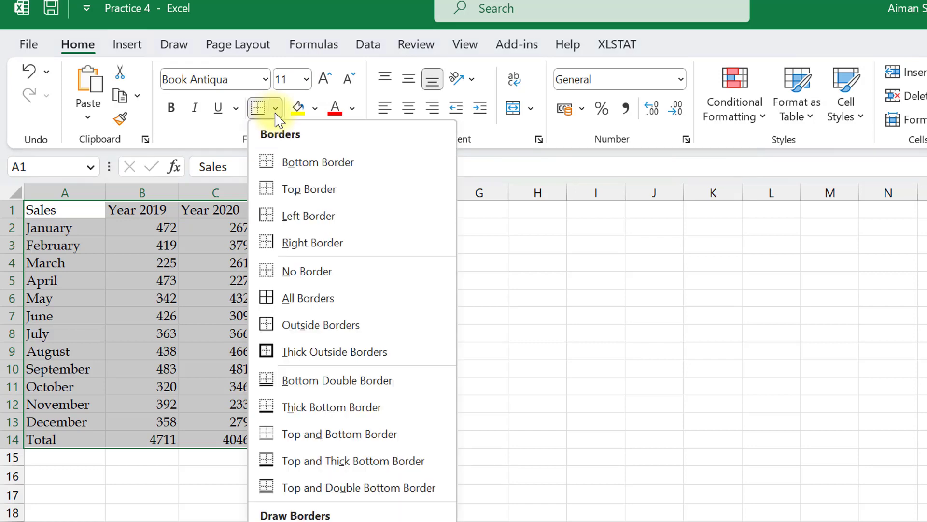
{"action": "left_click", "coordinate": [300, 163]}
{"action": "left_click", "coordinate": [493, 282]}
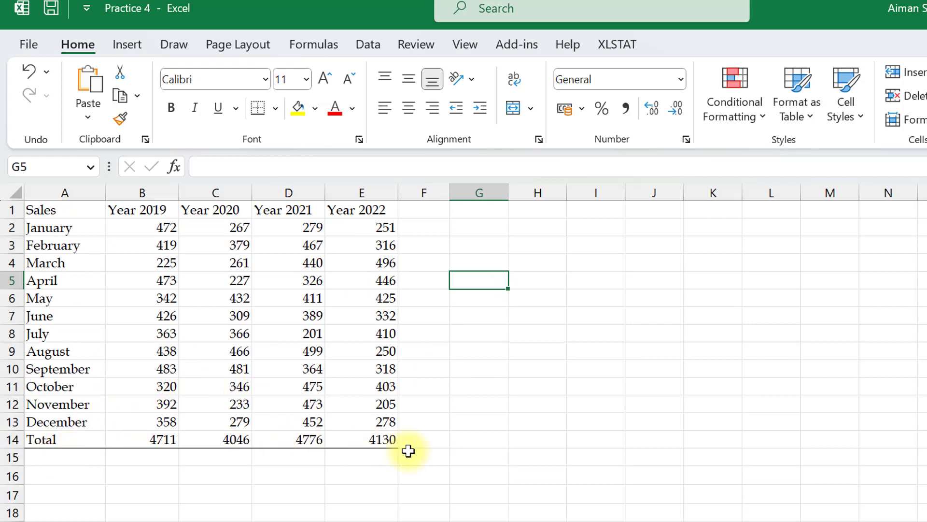
Fill the header row A2:E2 with a light gold theme color.
{"action": "left_click_drag", "start_coordinate": [66, 439], "coordinate": [66, 331]}
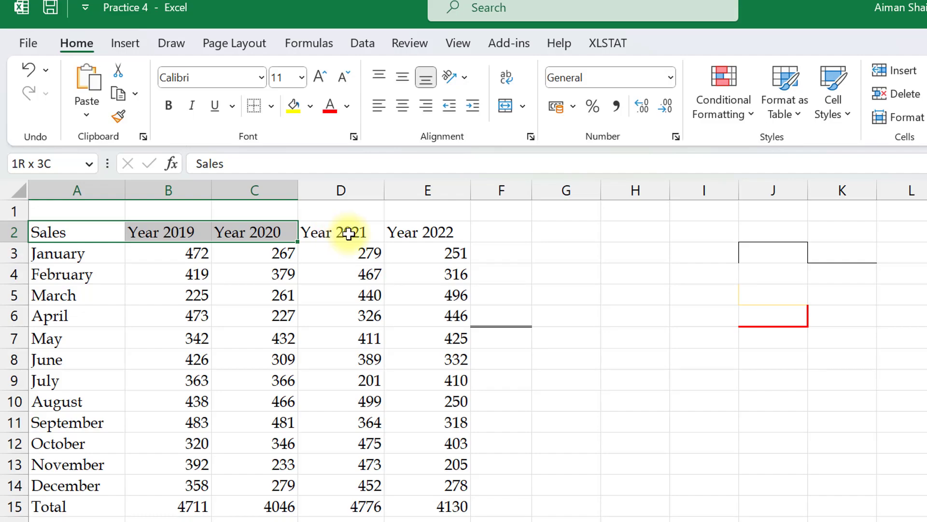
{"action": "left_click_drag", "start_coordinate": [341, 232], "coordinate": [419, 232]}
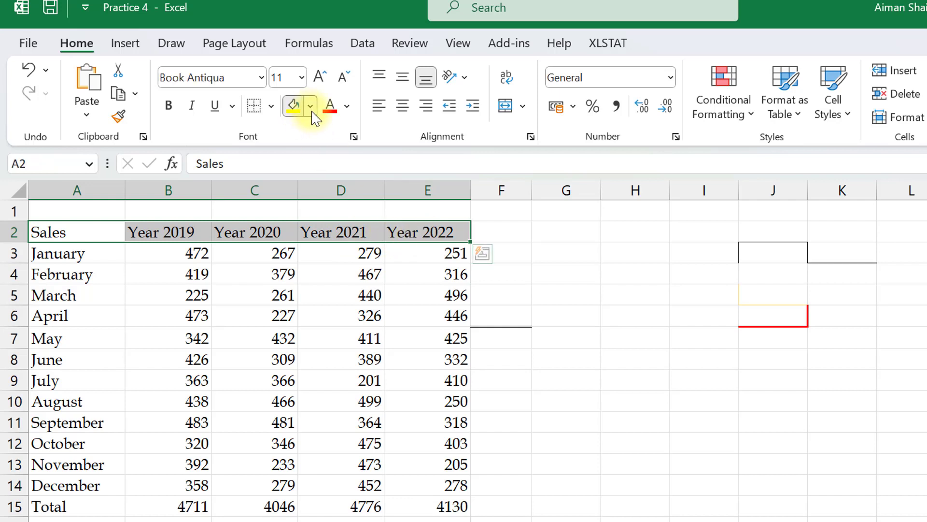
{"action": "left_click", "coordinate": [312, 112]}
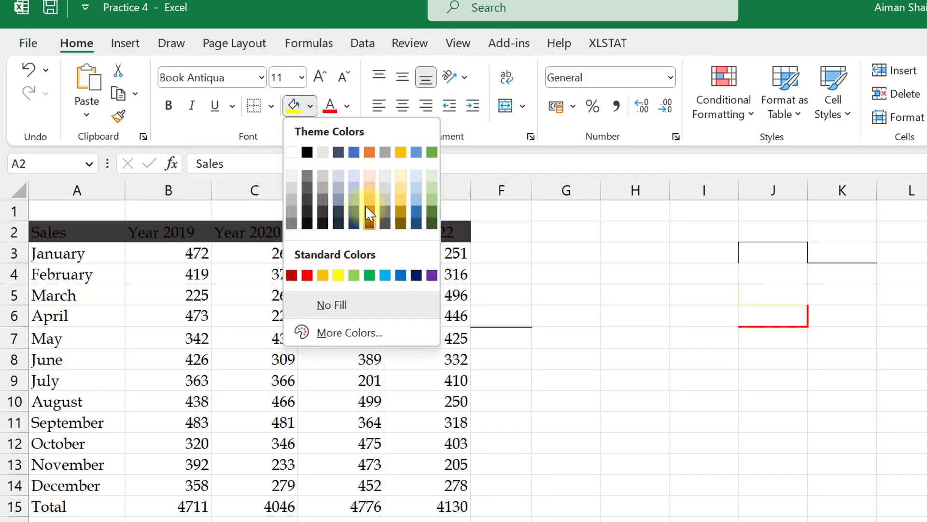
{"action": "left_click", "coordinate": [401, 188]}
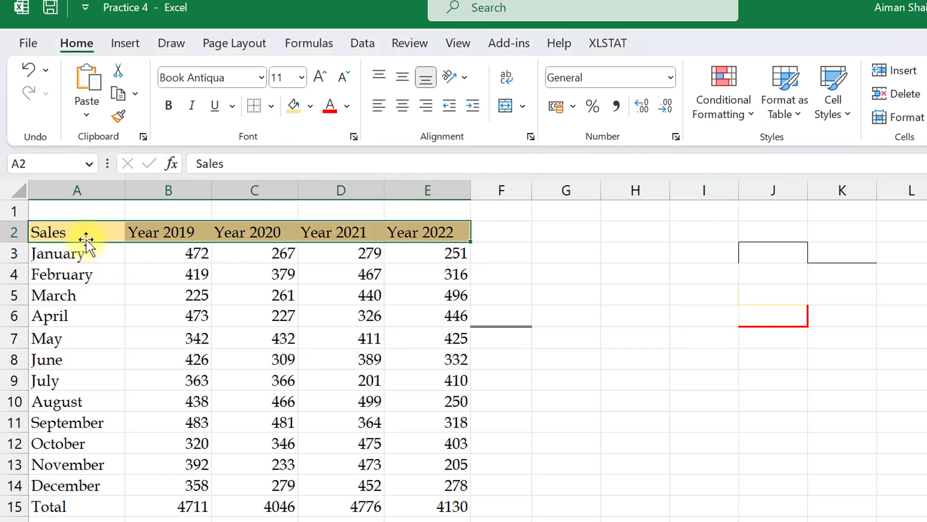
Set the font color of the sales figures and totals in B3:E15 to a dark green theme color.
{"action": "left_click_drag", "start_coordinate": [103, 248], "coordinate": [426, 245]}
{"action": "left_click_drag", "start_coordinate": [166, 253], "coordinate": [409, 502]}
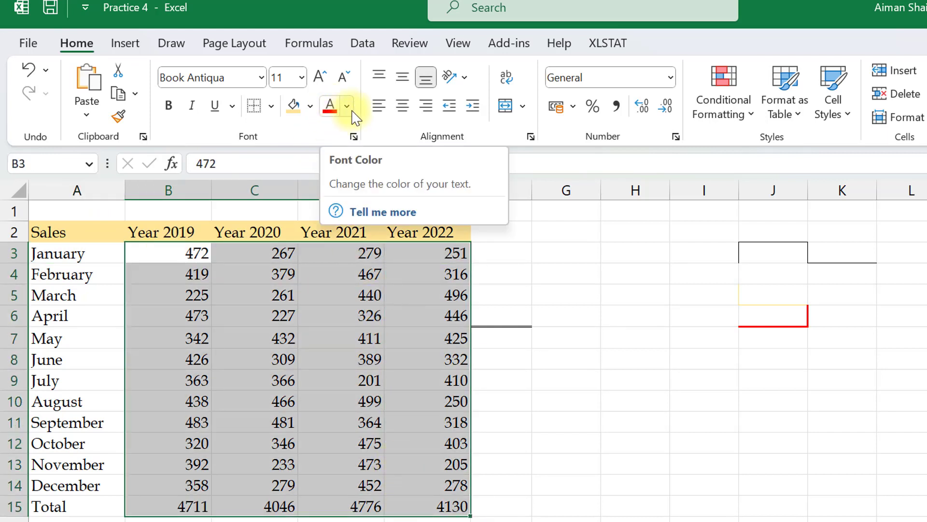
{"action": "left_click", "coordinate": [346, 106]}
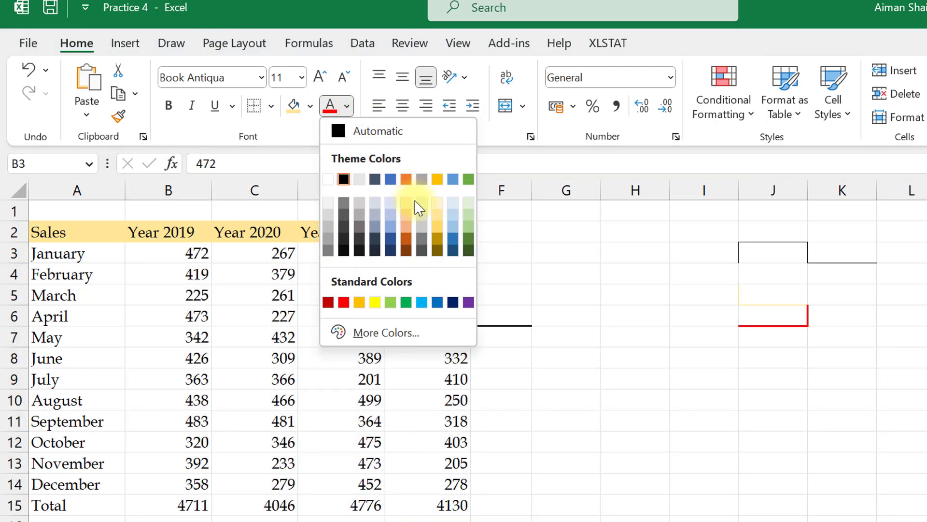
{"action": "left_click", "coordinate": [468, 239]}
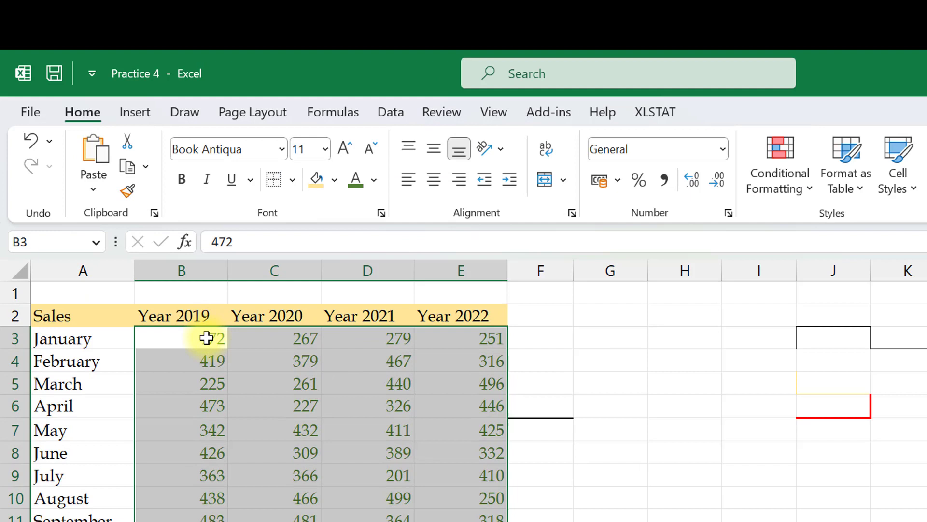
Copy the formatting of the Year 2019 values from B3 downward onto the month labels in column A with Format Painter.
{"action": "left_click_drag", "start_coordinate": [207, 338], "coordinate": [211, 521]}
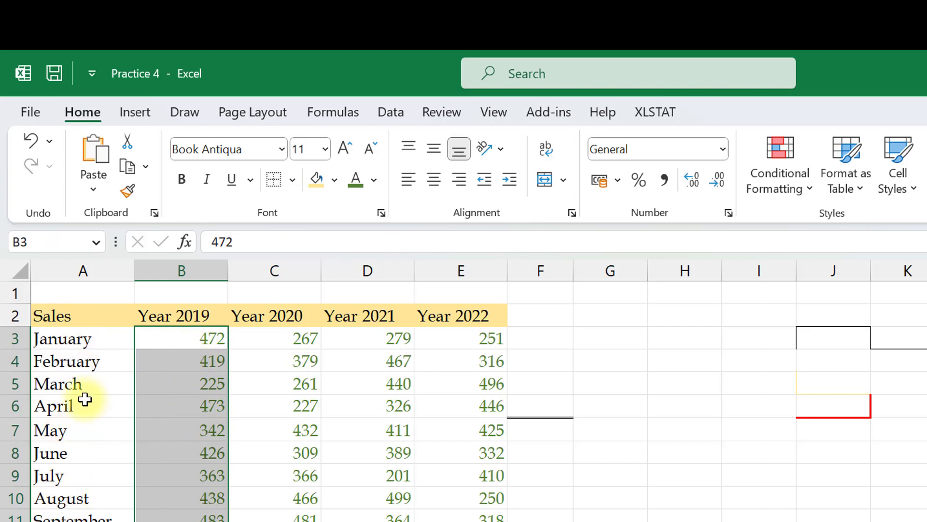
{"action": "left_click", "coordinate": [128, 192]}
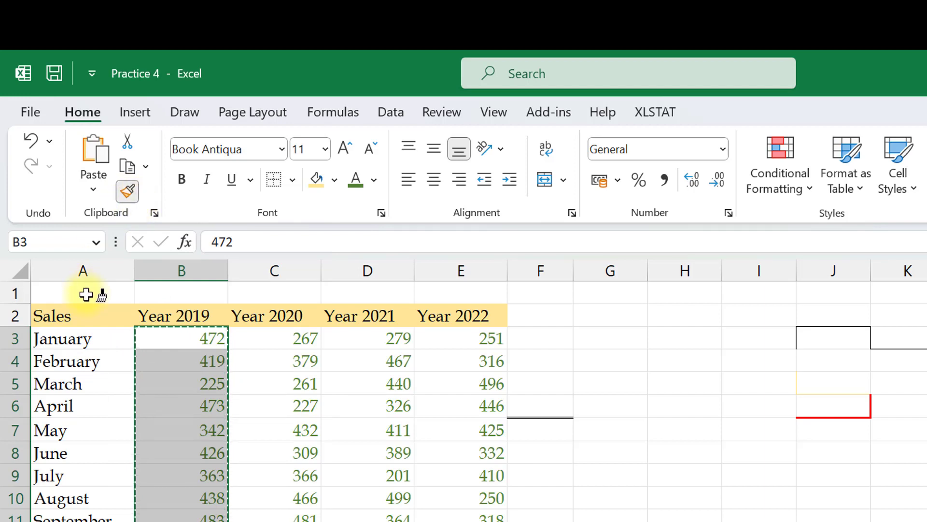
{"action": "left_click", "coordinate": [69, 338]}
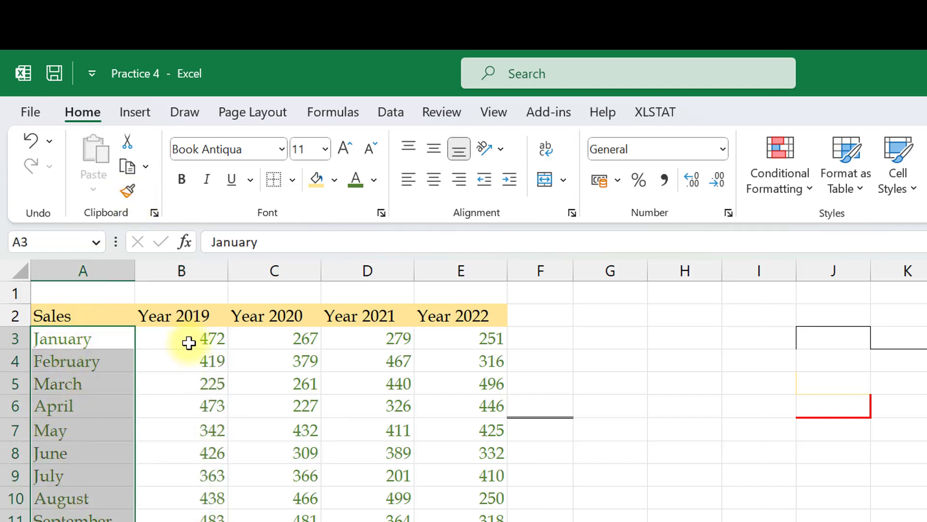
{"action": "left_click_drag", "start_coordinate": [189, 340], "coordinate": [193, 520]}
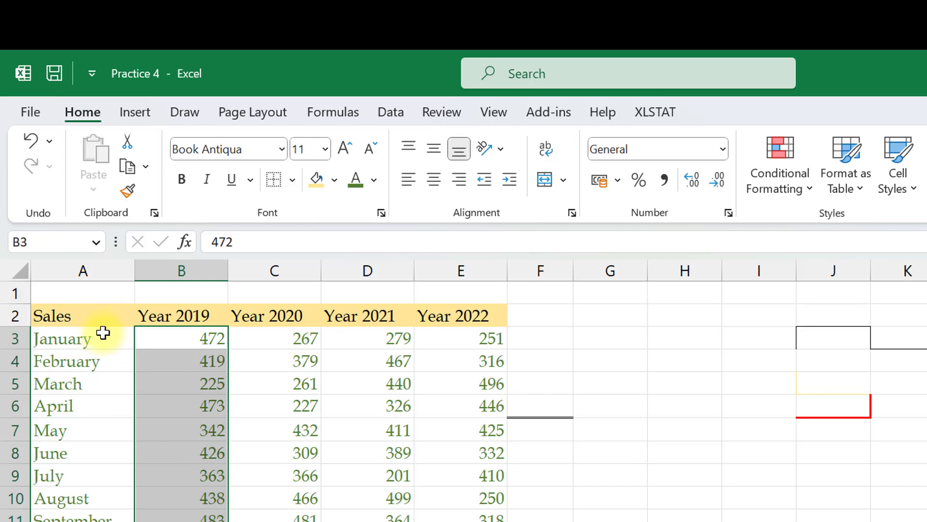
{"action": "left_click_drag", "start_coordinate": [105, 341], "coordinate": [99, 520]}
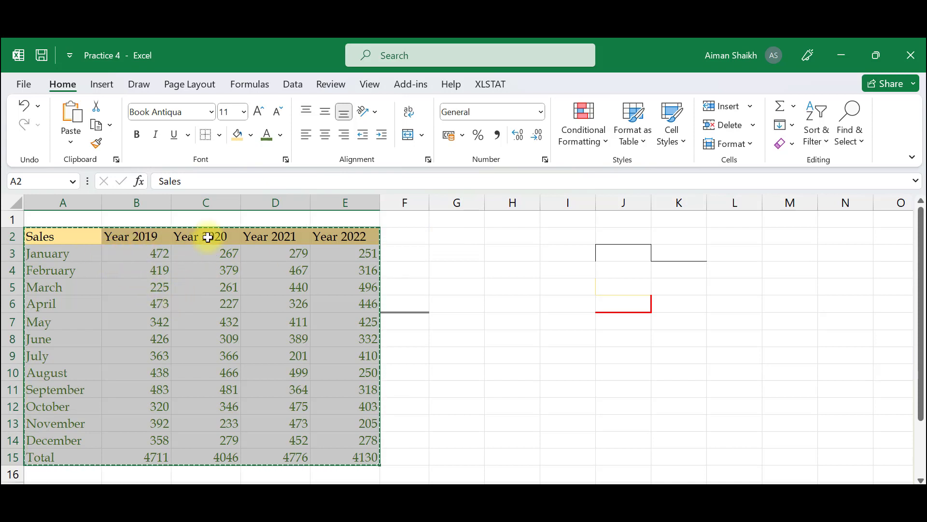
Paste the copied sales table at G2.
{"action": "left_click", "coordinate": [445, 238]}
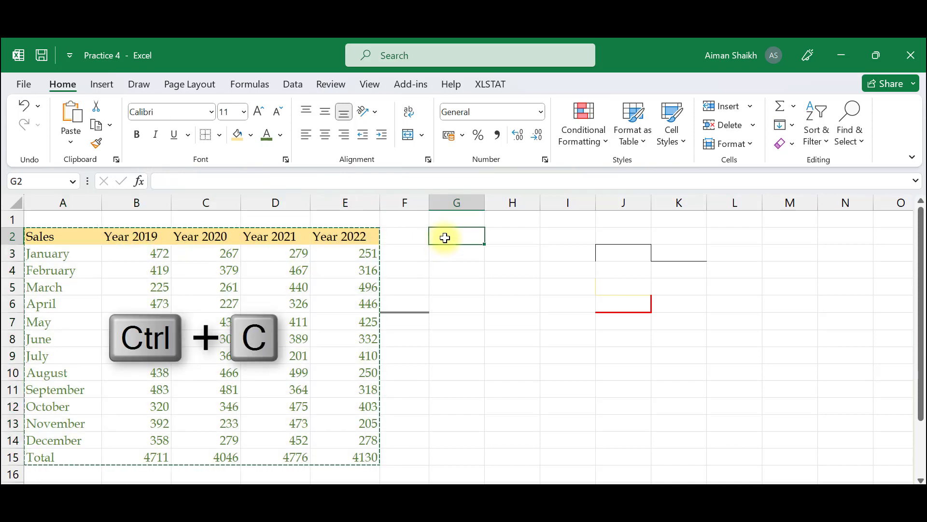
{"action": "key", "text": "ctrl+v"}
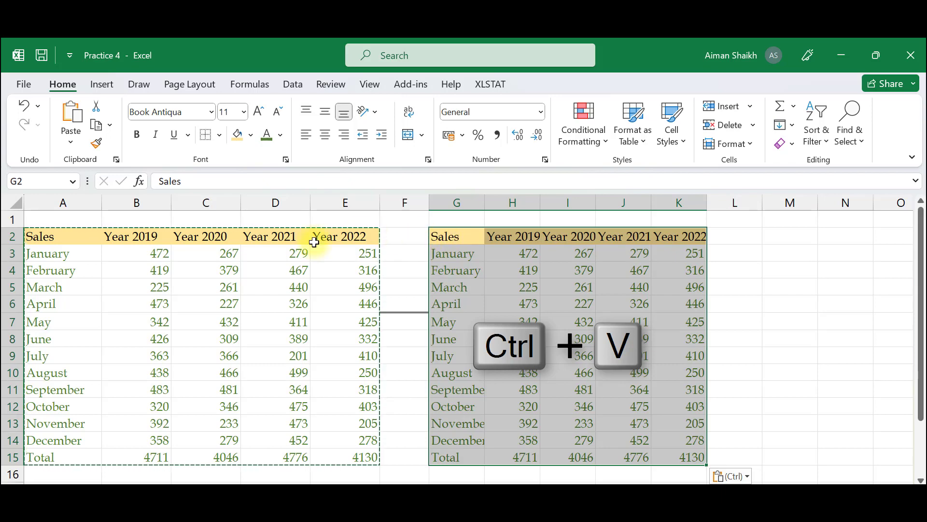
Copy the sales table A2:E15 again and paste it over the duplicate starting at G2.
{"action": "left_click_drag", "start_coordinate": [61, 235], "coordinate": [303, 480]}
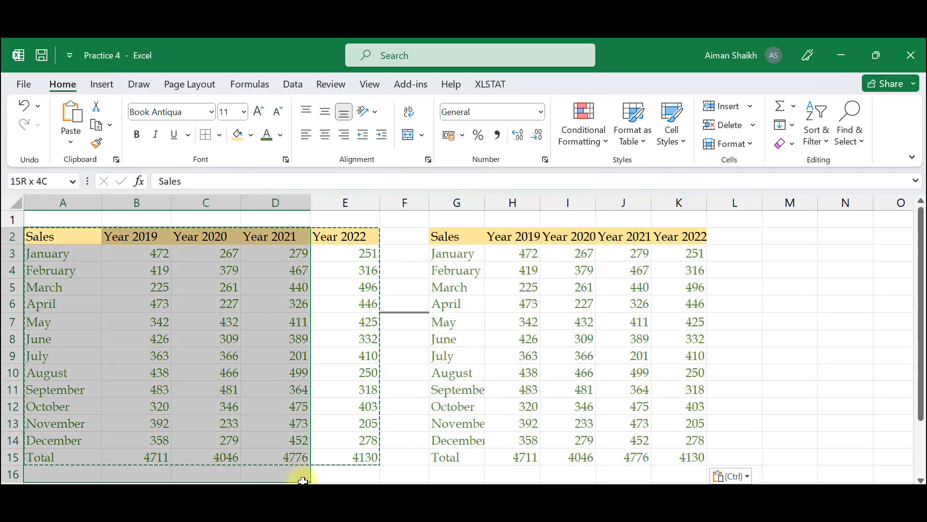
{"action": "key", "text": "ctrl"}
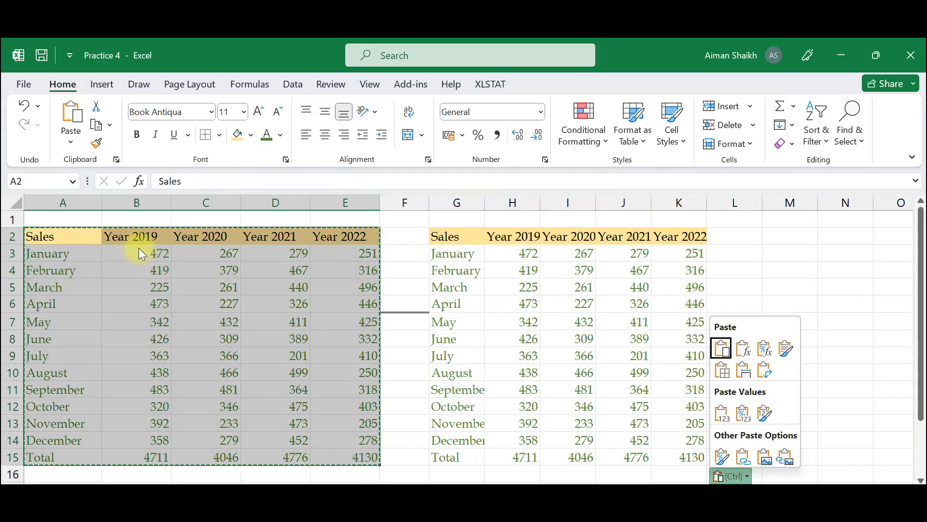
{"action": "left_click", "coordinate": [110, 125]}
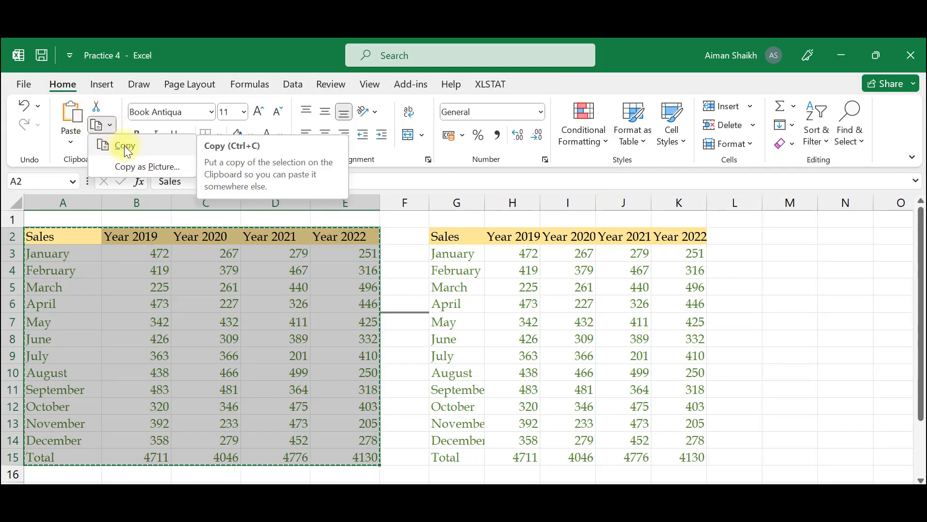
{"action": "left_click", "coordinate": [124, 146]}
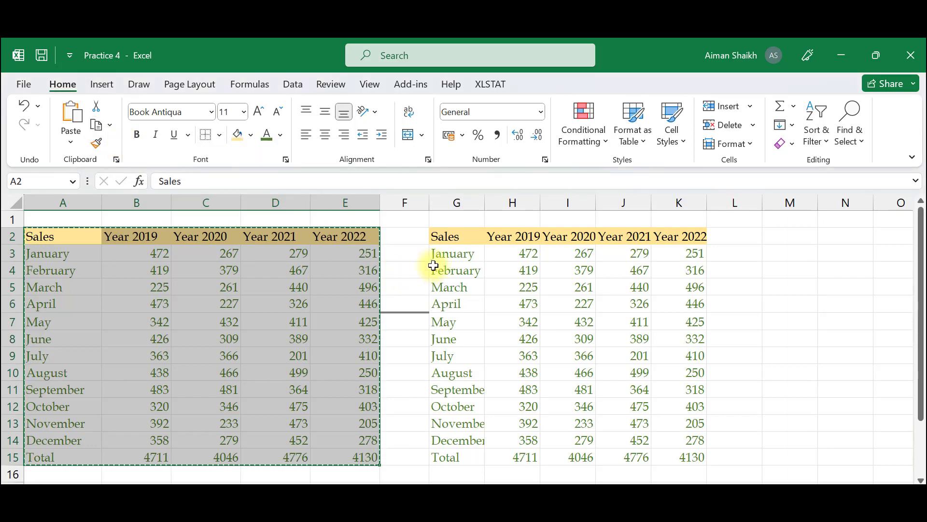
{"action": "left_click", "coordinate": [453, 235]}
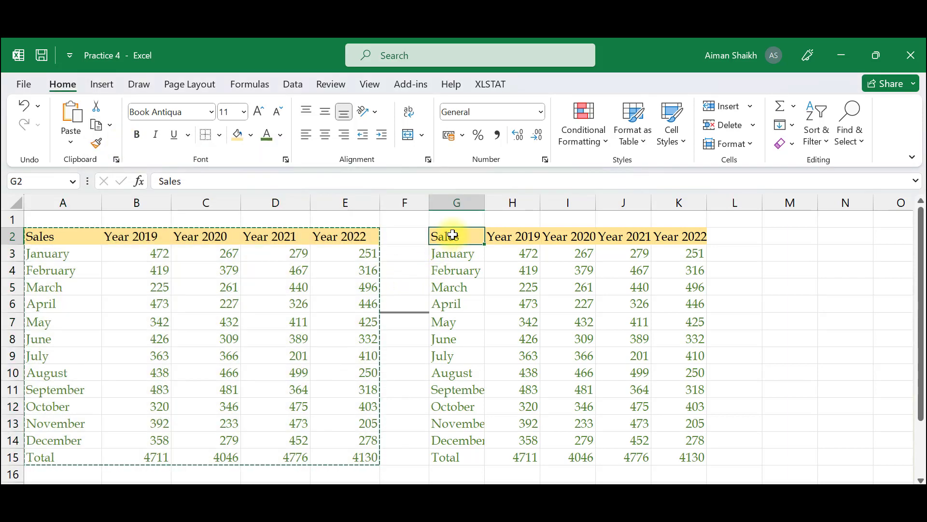
{"action": "left_click", "coordinate": [70, 120]}
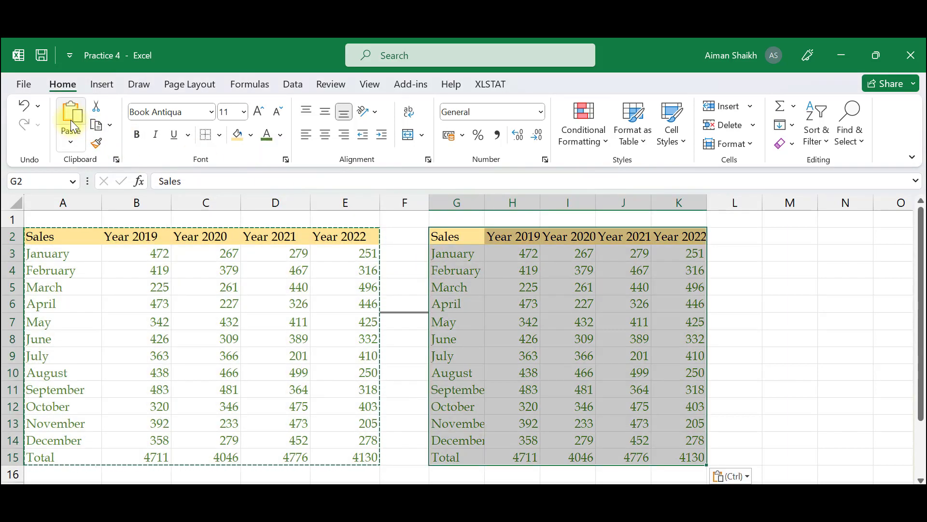
Copy the duplicate table G2:K15 as a picture, as shown on screen in Picture format, and place the pasted picture at column M.
{"action": "left_click", "coordinate": [109, 125]}
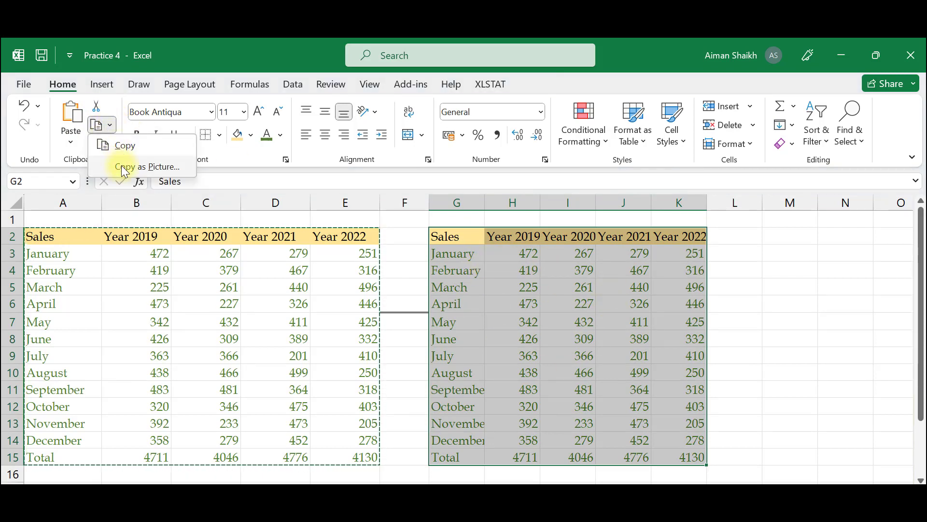
{"action": "left_click", "coordinate": [157, 167]}
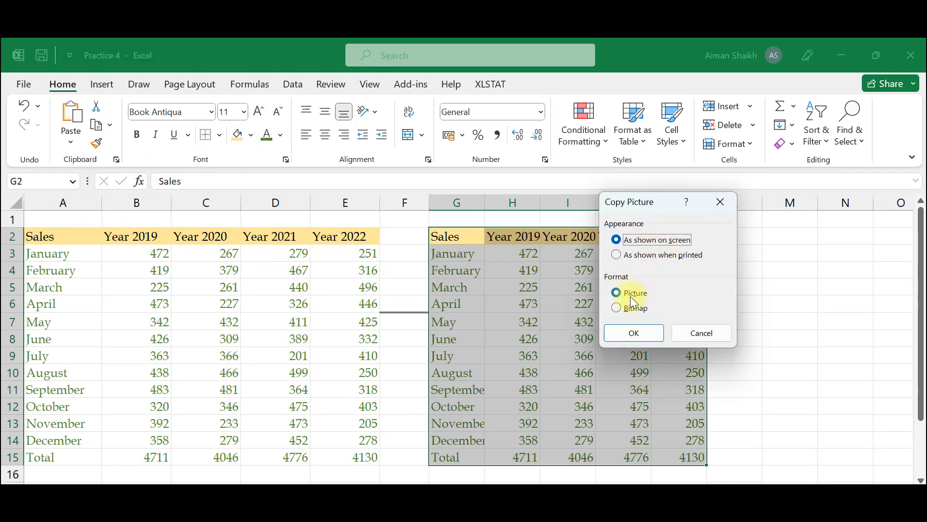
{"action": "left_click", "coordinate": [636, 332]}
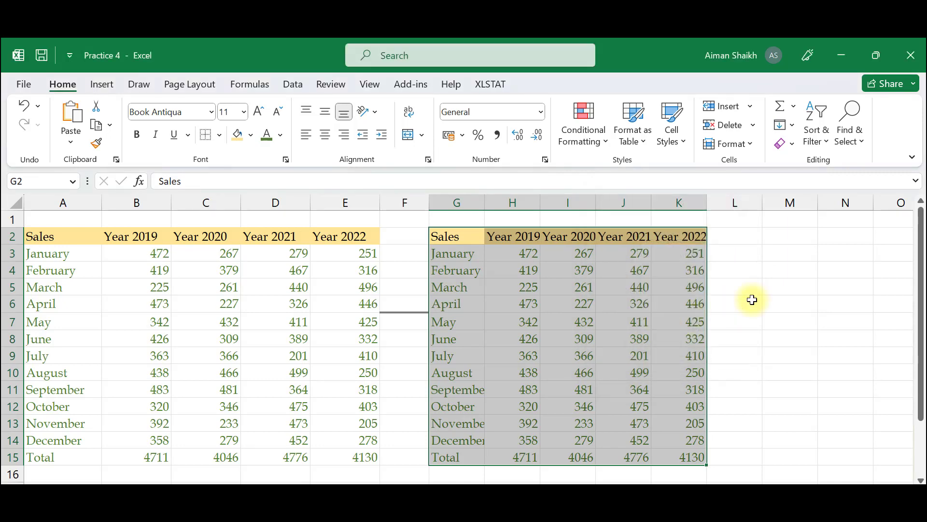
{"action": "left_click", "coordinate": [72, 115]}
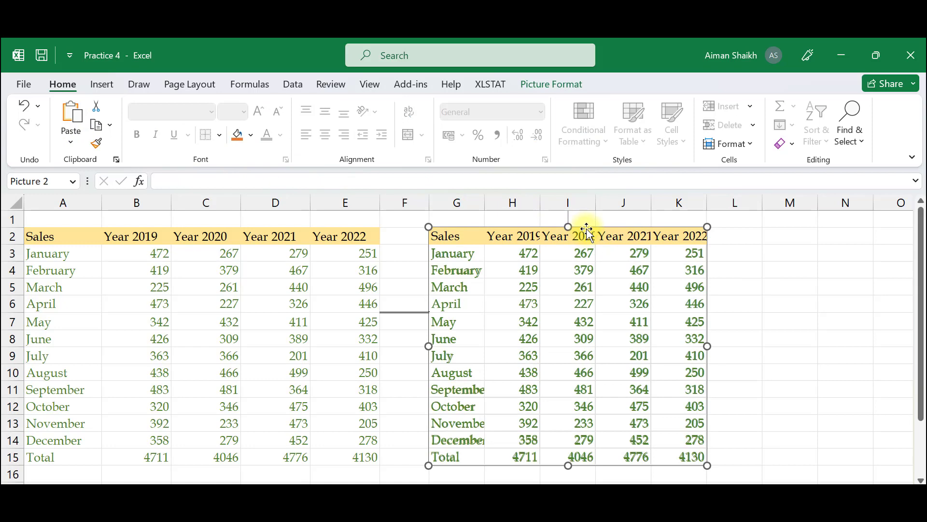
{"action": "left_click_drag", "start_coordinate": [588, 232], "coordinate": [751, 251]}
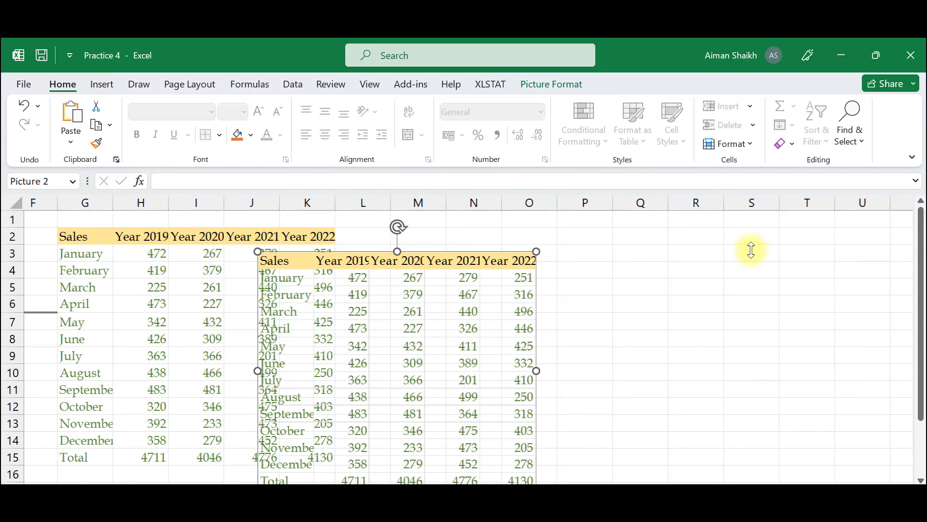
{"action": "left_click_drag", "start_coordinate": [513, 256], "coordinate": [647, 223]}
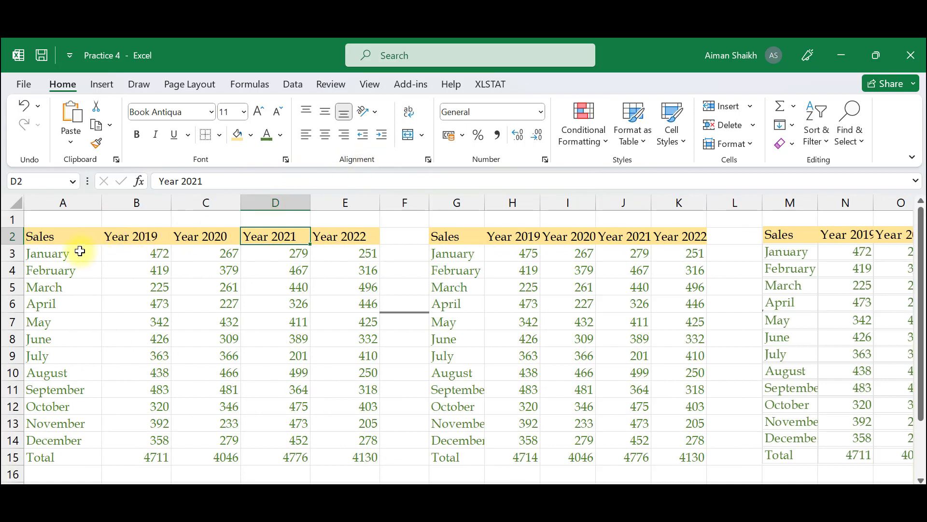
Increase the height of the sales table's rows from row 2 downward to about double.
{"action": "left_click_drag", "start_coordinate": [80, 238], "coordinate": [274, 336]}
{"action": "left_click_drag", "start_coordinate": [352, 447], "coordinate": [352, 456]}
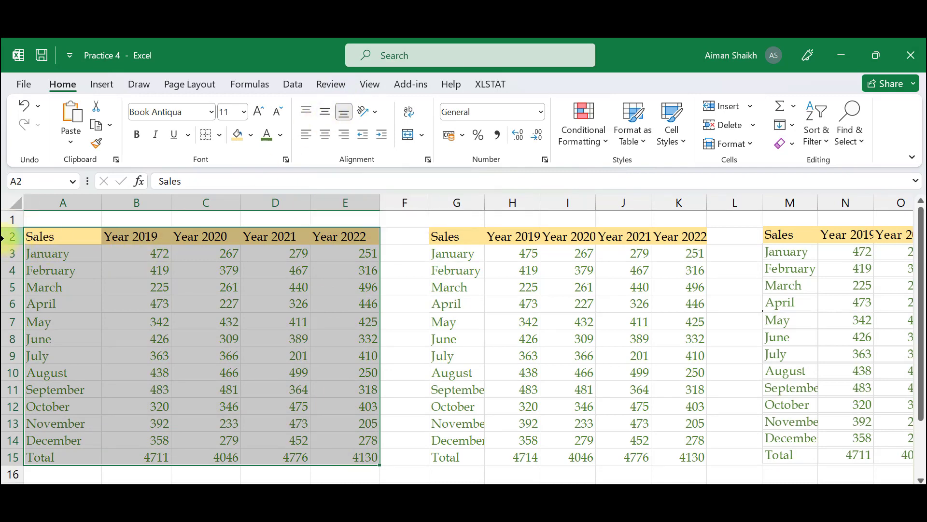
{"action": "left_click_drag", "start_coordinate": [2, 237], "coordinate": [19, 479]}
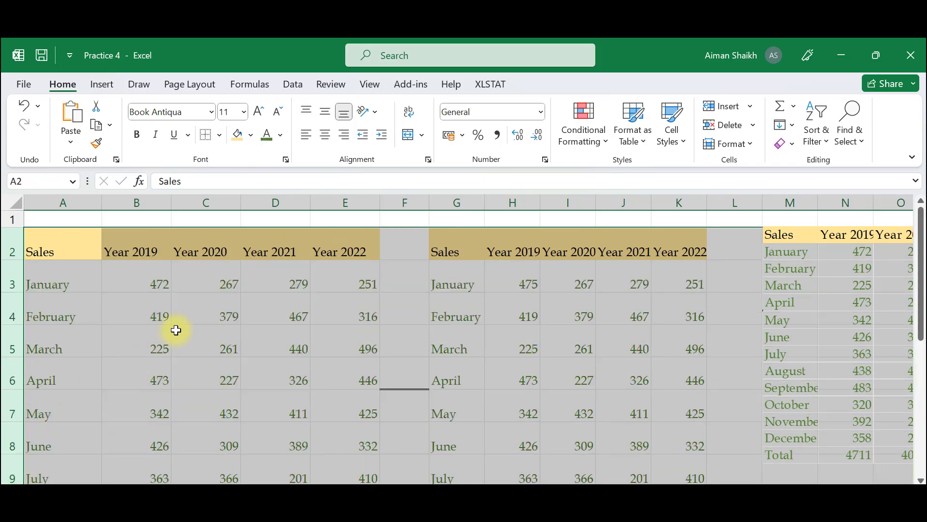
Center the contents of A2:E8 vertically and horizontally, using Middle Align and Center.
{"action": "left_click_drag", "start_coordinate": [79, 250], "coordinate": [339, 438]}
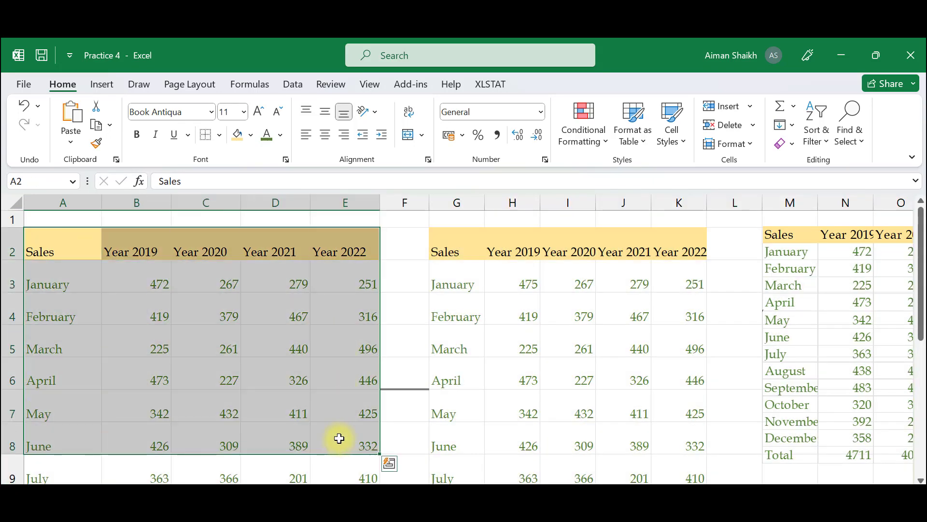
{"action": "left_click", "coordinate": [326, 114]}
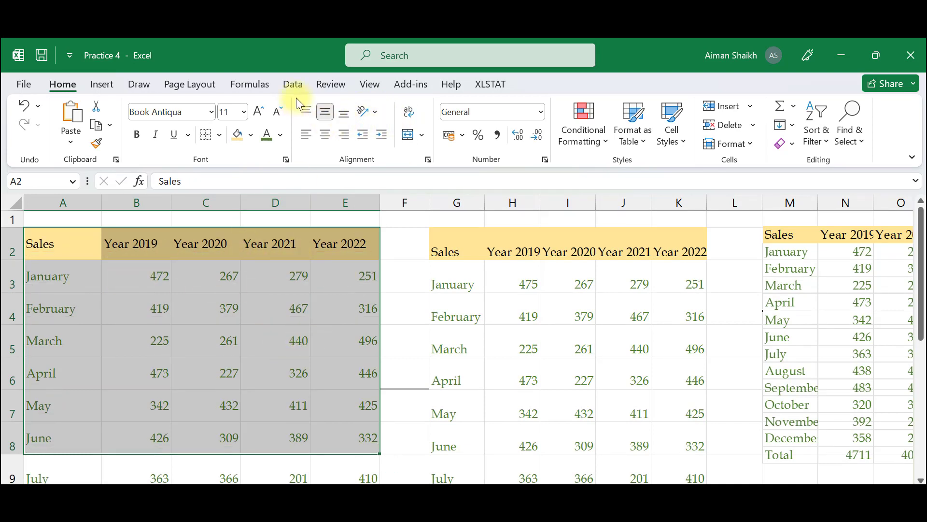
{"action": "left_click", "coordinate": [305, 113]}
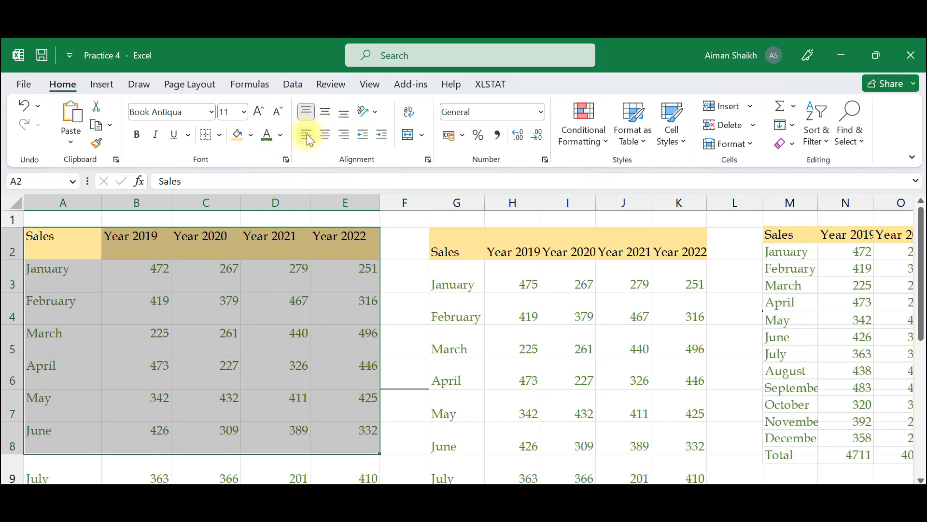
{"action": "left_click", "coordinate": [325, 135]}
{"action": "left_click", "coordinate": [325, 111]}
Move the Sales heading from A2 to B1.
{"action": "left_click", "coordinate": [75, 243]}
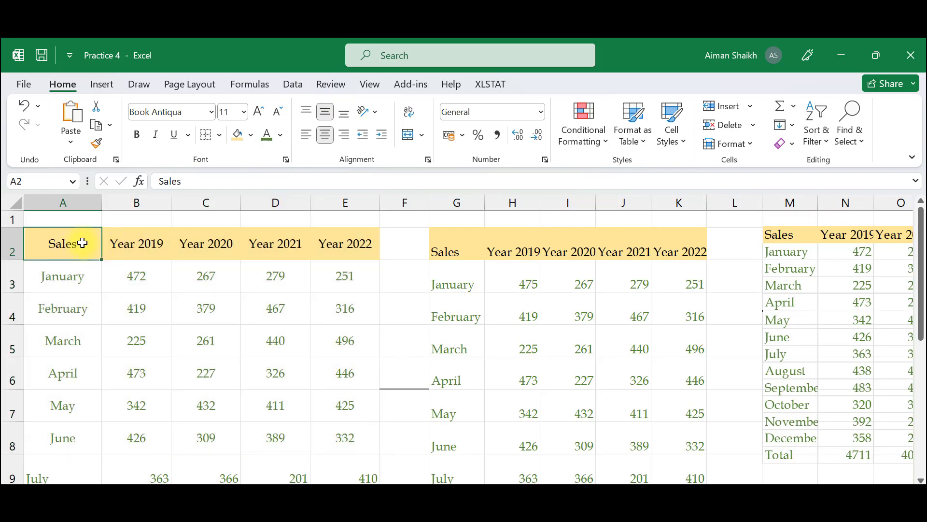
{"action": "key", "text": "ctrl+c"}
{"action": "left_click", "coordinate": [140, 215]}
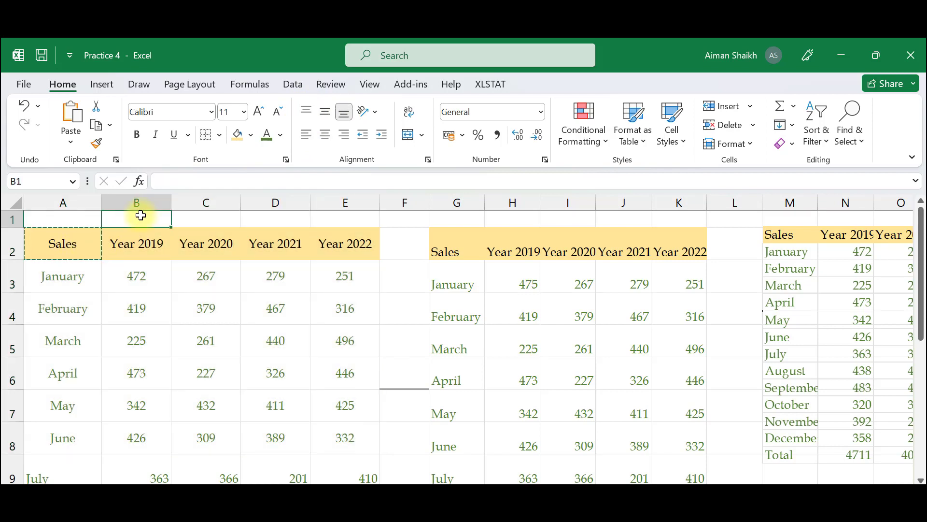
{"action": "key", "text": "ctrl+v"}
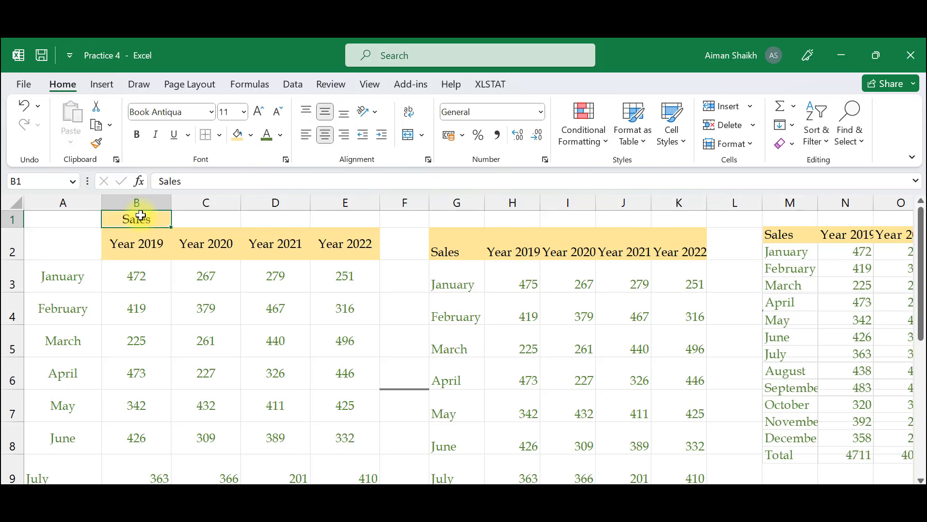
Merge and center the Sales heading across B1:E1, and left-align it in the merged cell.
{"action": "left_click_drag", "start_coordinate": [147, 216], "coordinate": [343, 220]}
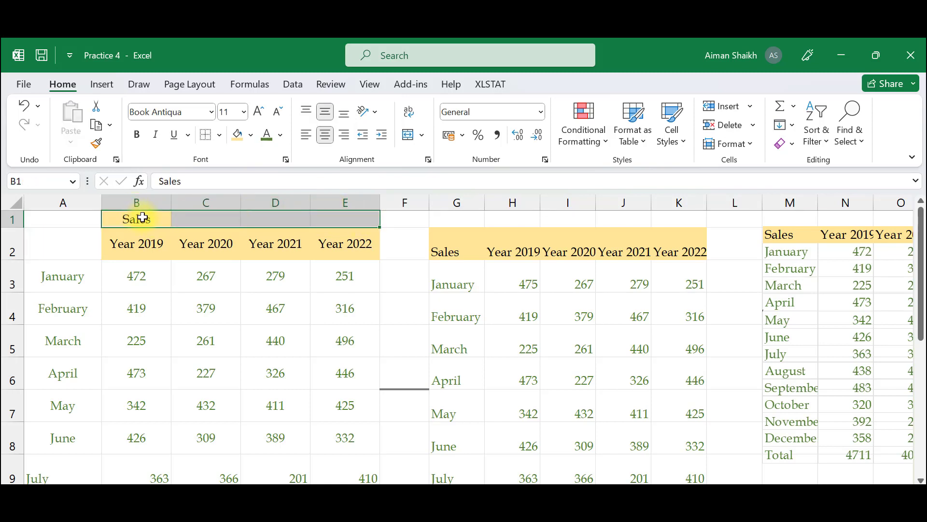
{"action": "left_click", "coordinate": [422, 135]}
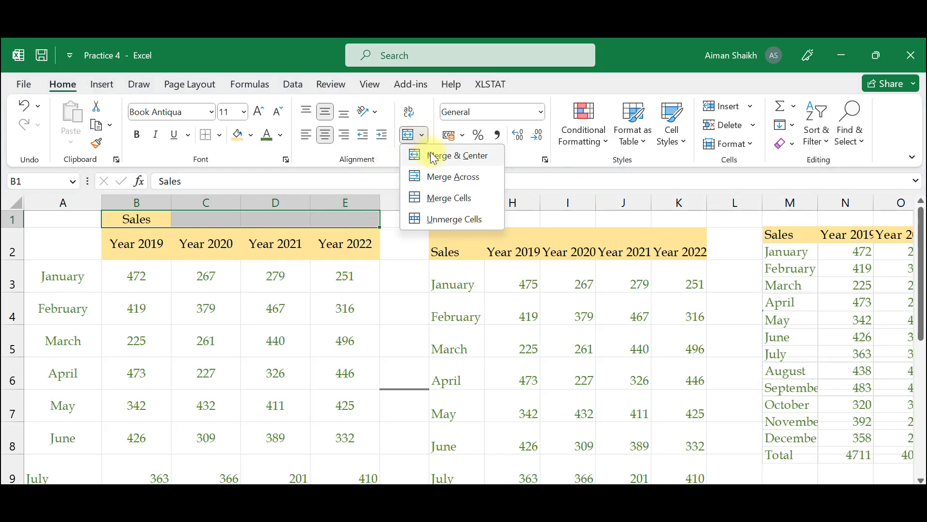
{"action": "key", "text": "Escape"}
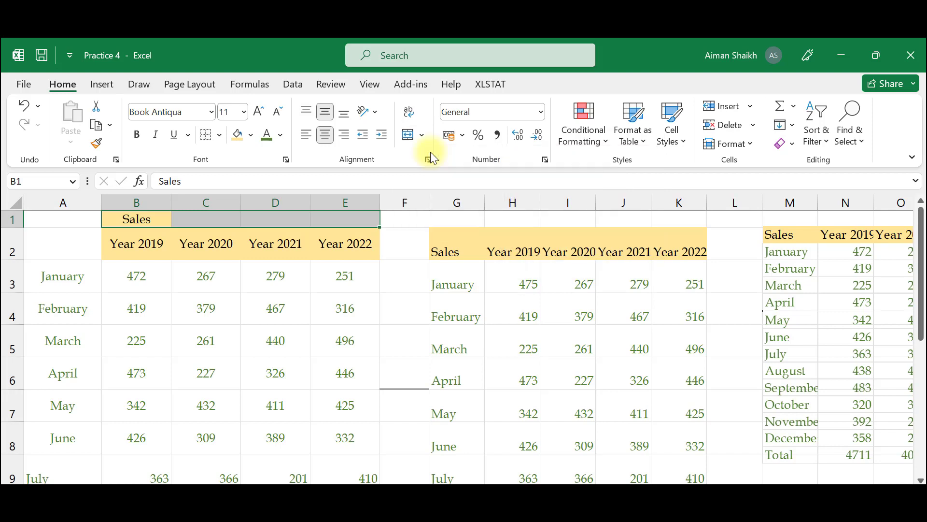
{"action": "left_click", "coordinate": [430, 152]}
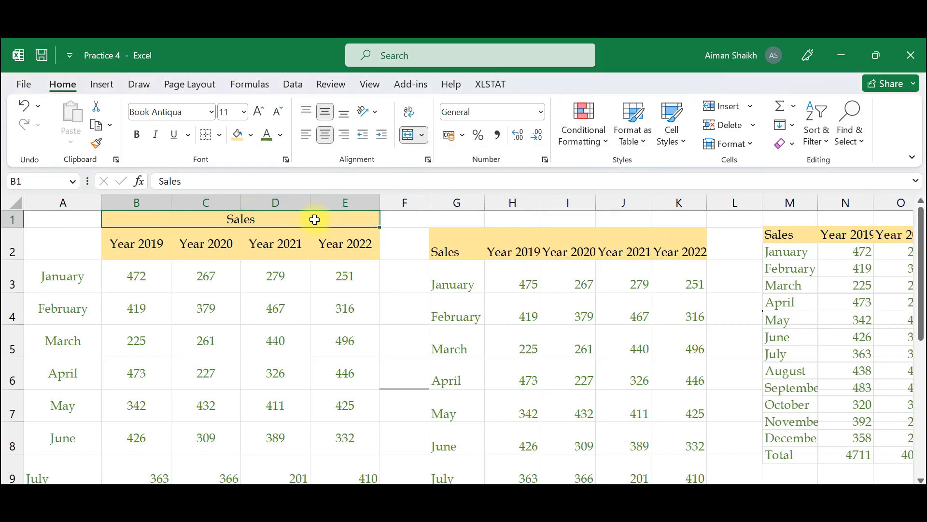
{"action": "left_click", "coordinate": [399, 254]}
{"action": "left_click", "coordinate": [204, 220]}
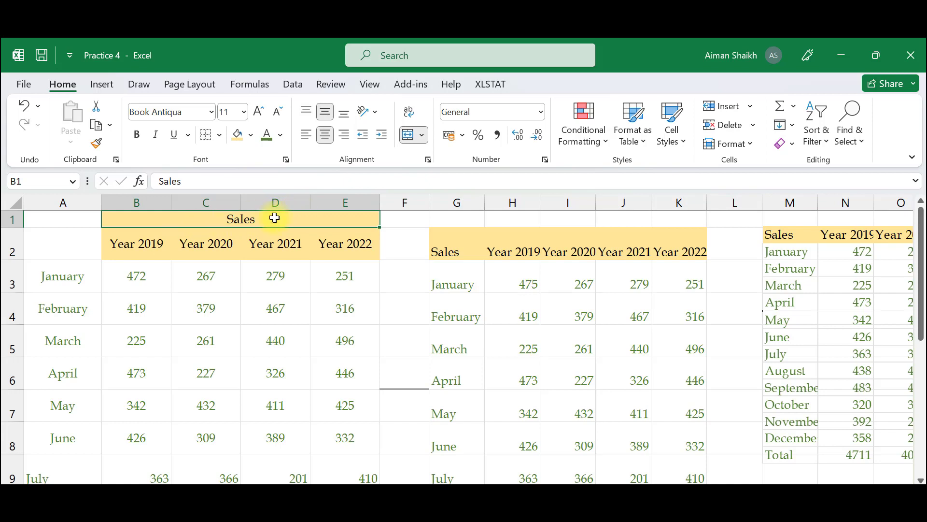
{"action": "left_click", "coordinate": [422, 135]}
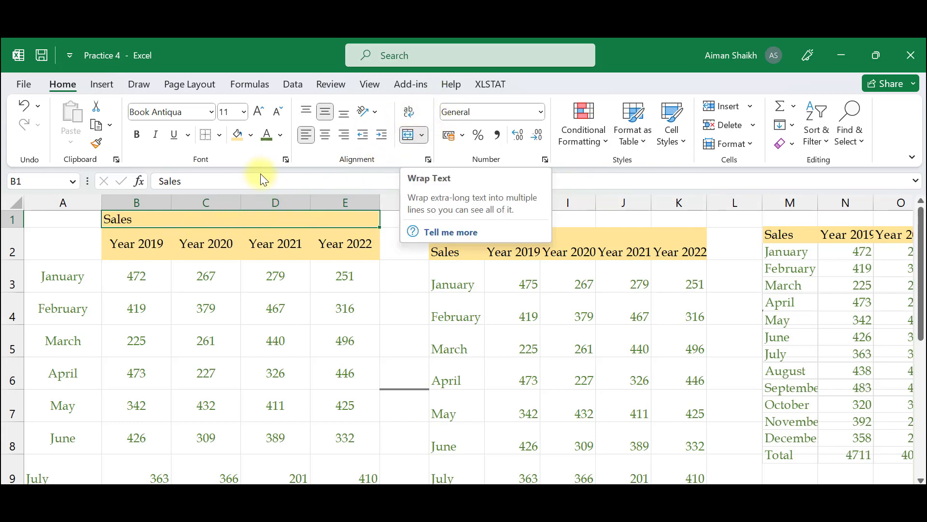
Narrow column B and wrap the Year 2019 heading in B2 onto two lines.
{"action": "left_click", "coordinate": [152, 242]}
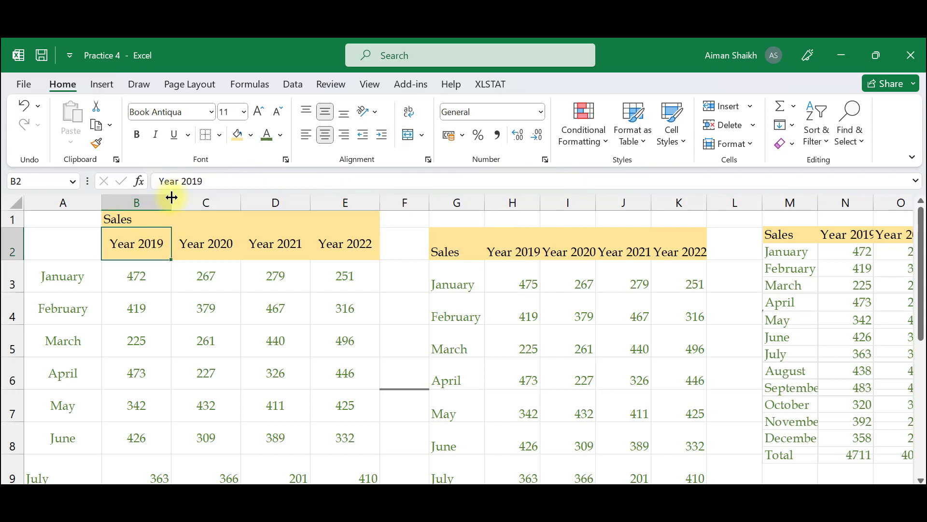
{"action": "left_click_drag", "start_coordinate": [171, 202], "coordinate": [149, 202]}
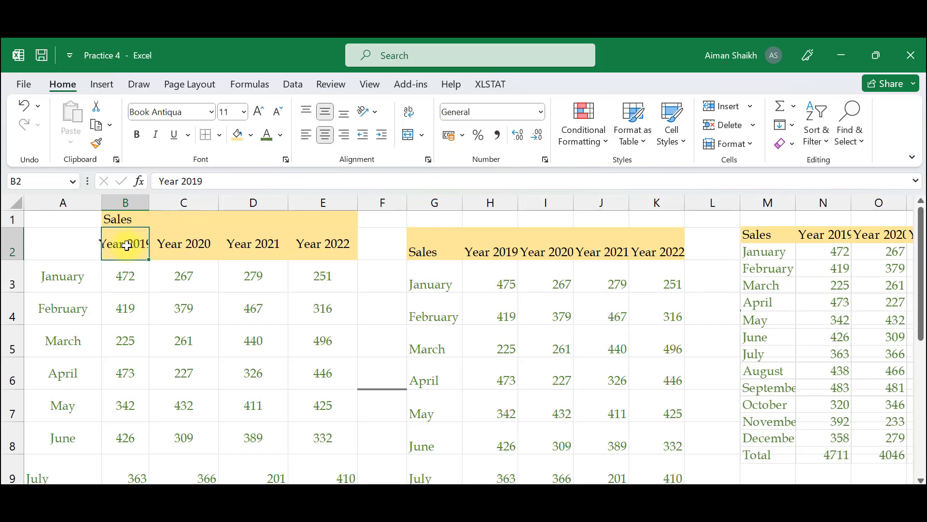
{"action": "left_click", "coordinate": [410, 114]}
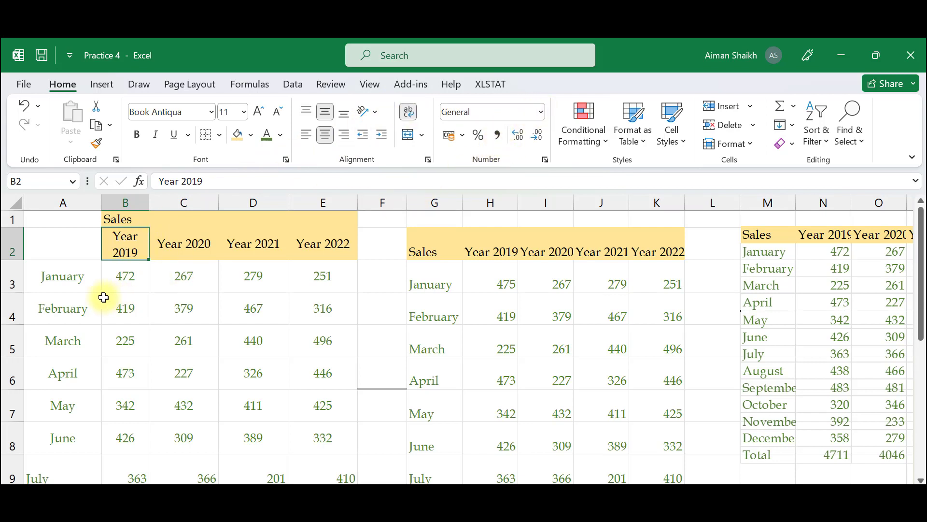
Format the sales figures in B3:E6 as Number with three decimal places.
{"action": "left_click_drag", "start_coordinate": [124, 276], "coordinate": [304, 358]}
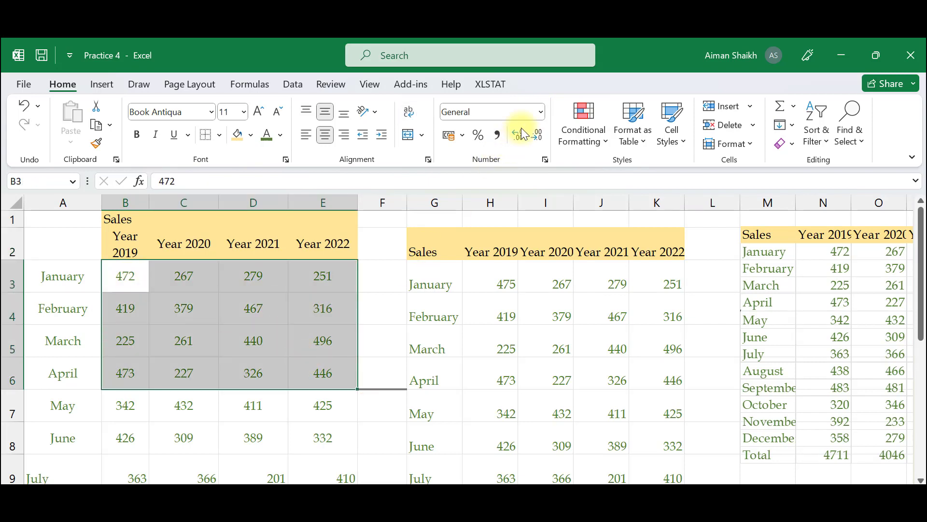
{"action": "left_click", "coordinate": [542, 112]}
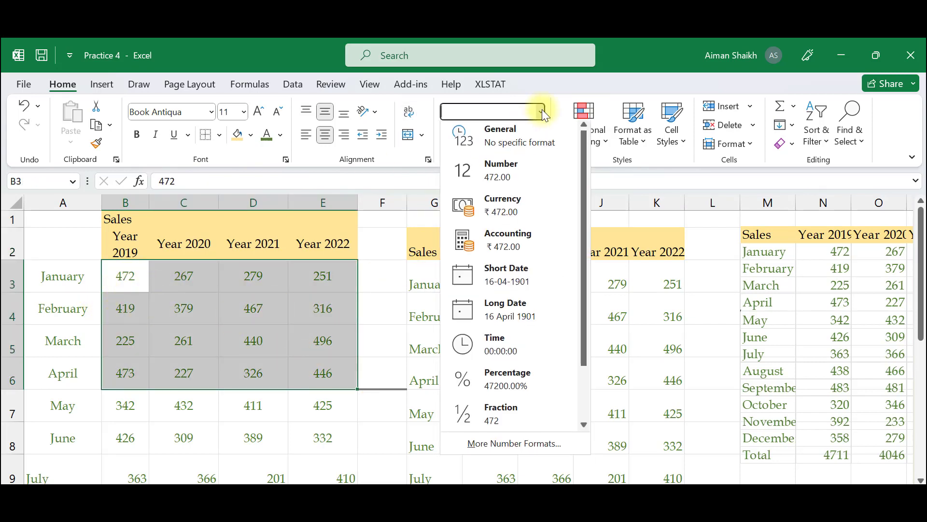
{"action": "left_click", "coordinate": [520, 173]}
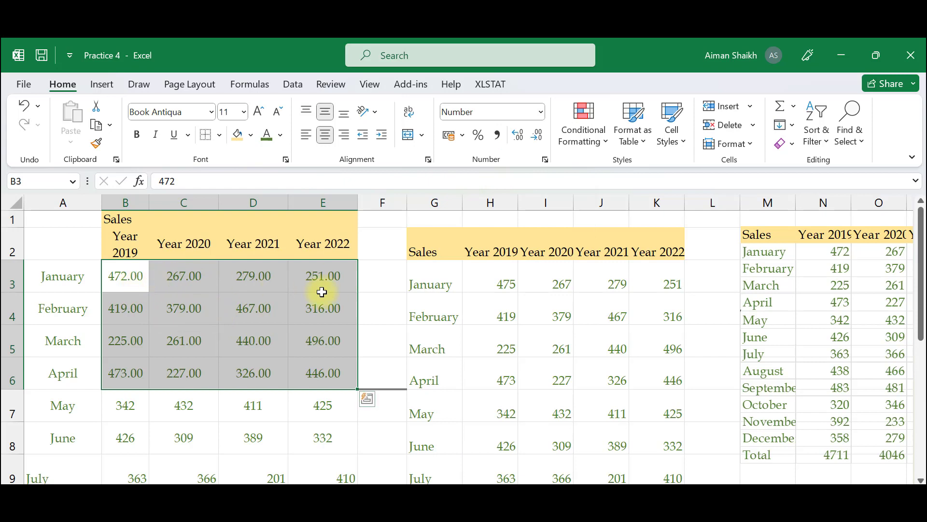
{"action": "left_click", "coordinate": [518, 135]}
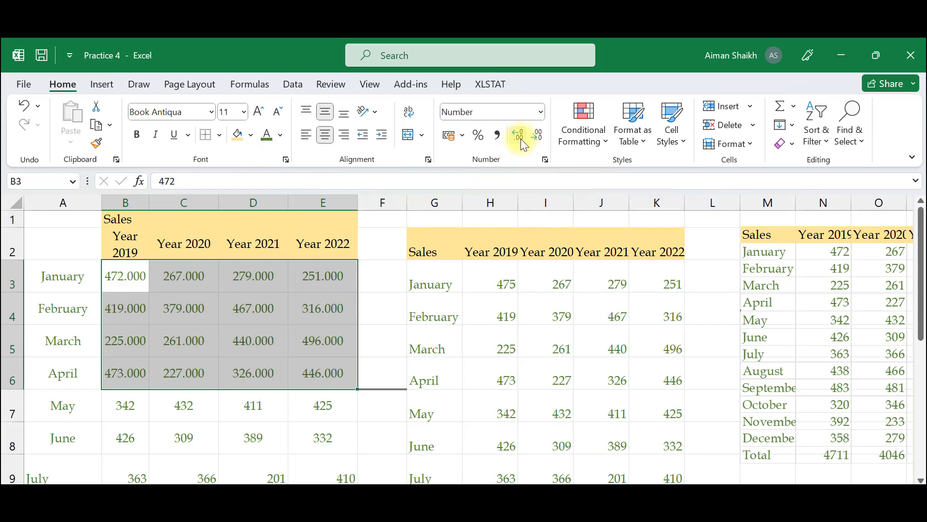
Increase the decimals of the sales figures in B3:E6 to four places, then reduce them step by step.
{"action": "left_click", "coordinate": [520, 140]}
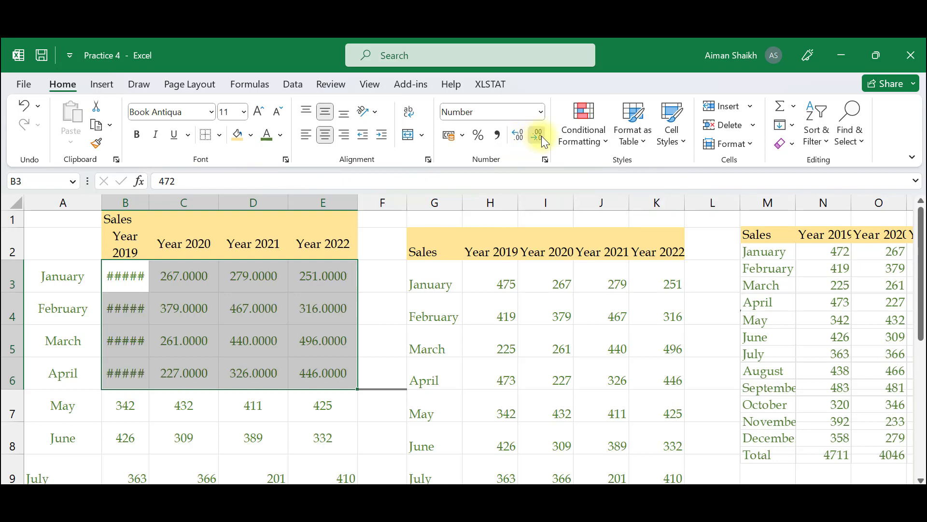
{"action": "left_click", "coordinate": [538, 136]}
{"action": "left_click", "coordinate": [538, 135]}
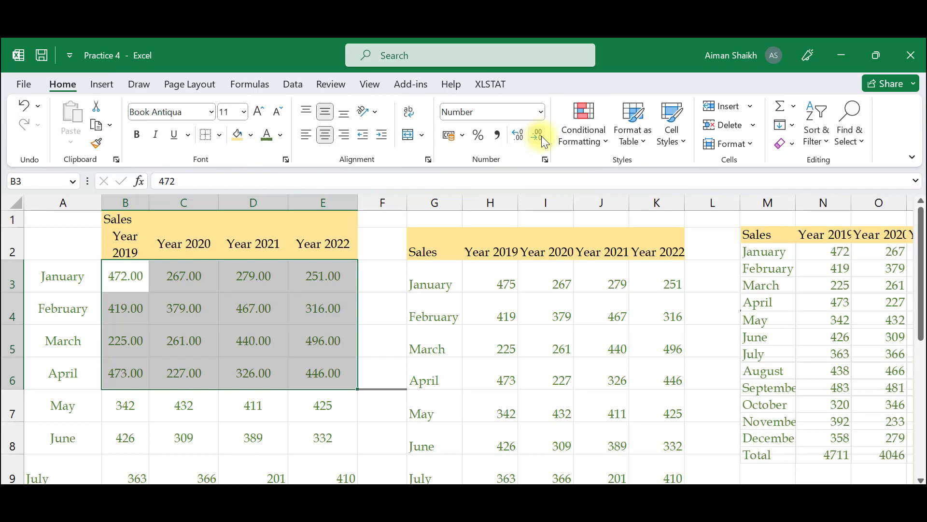
{"action": "left_click", "coordinate": [540, 135]}
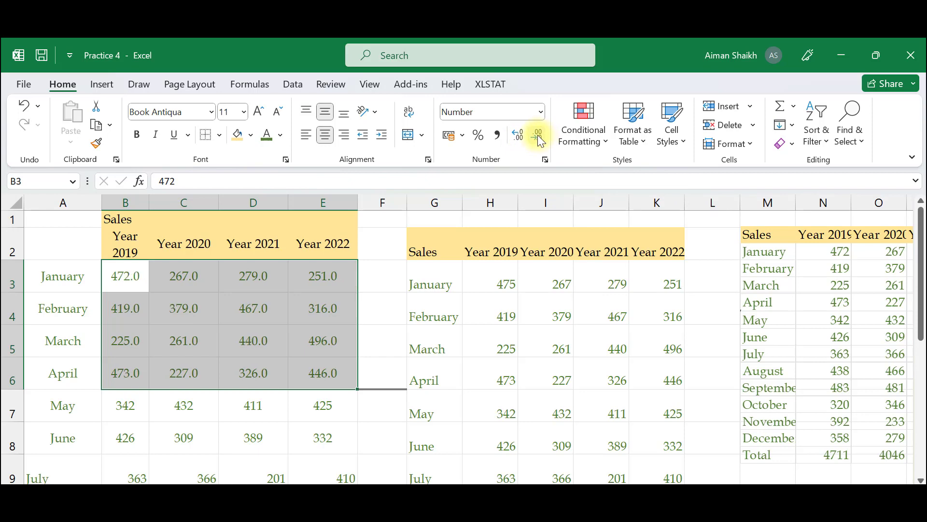
{"action": "left_click", "coordinate": [538, 134]}
{"action": "left_click", "coordinate": [540, 113]}
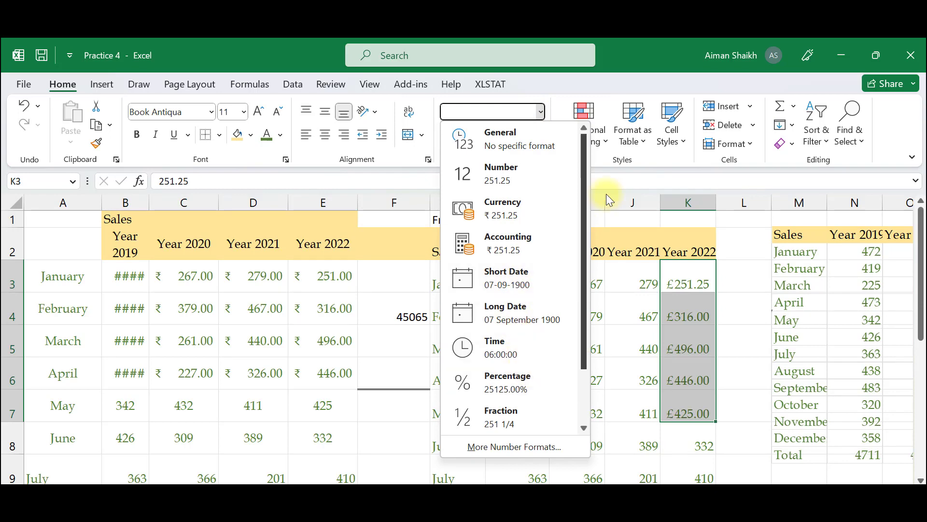
{"action": "left_click", "coordinate": [616, 172]}
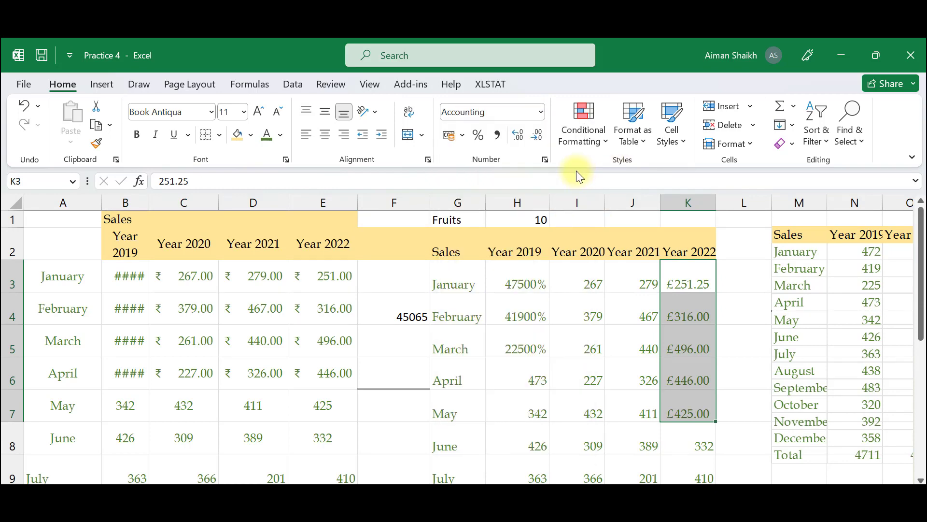
{"action": "left_click", "coordinate": [478, 136]}
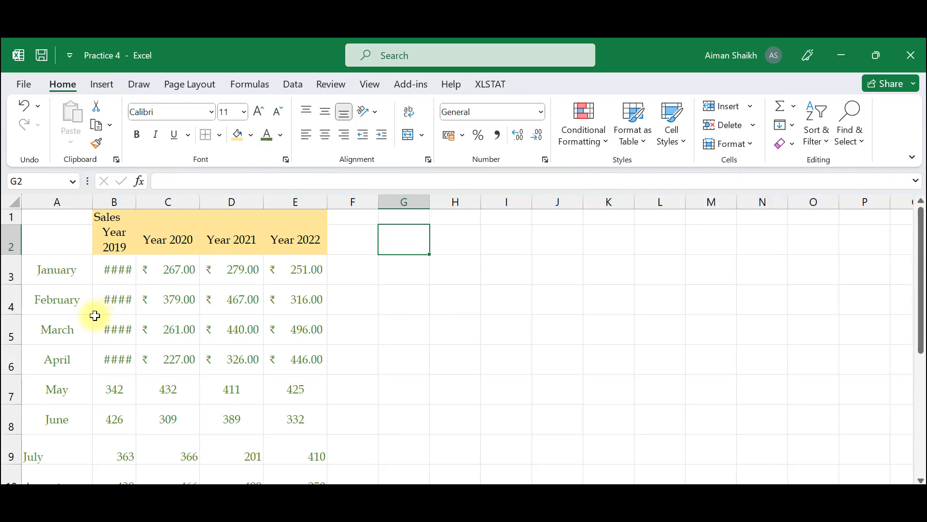
AutoFit the width of column B to the January 2019 amount in B3.
{"action": "left_click", "coordinate": [115, 265]}
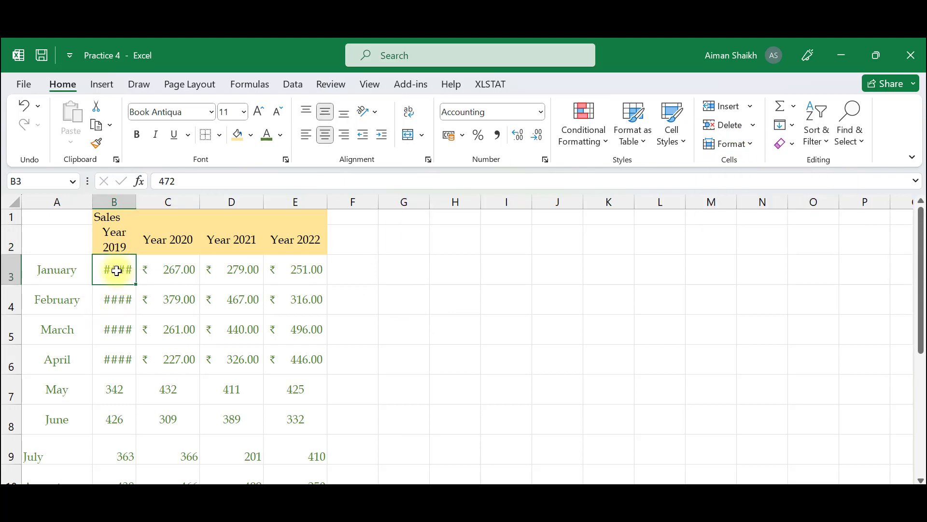
{"action": "left_click", "coordinate": [746, 143]}
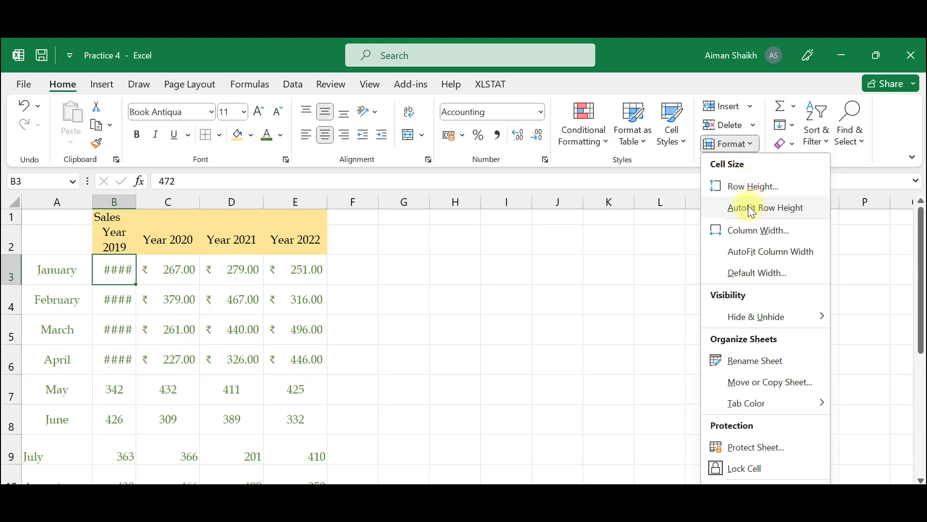
{"action": "left_click", "coordinate": [752, 252]}
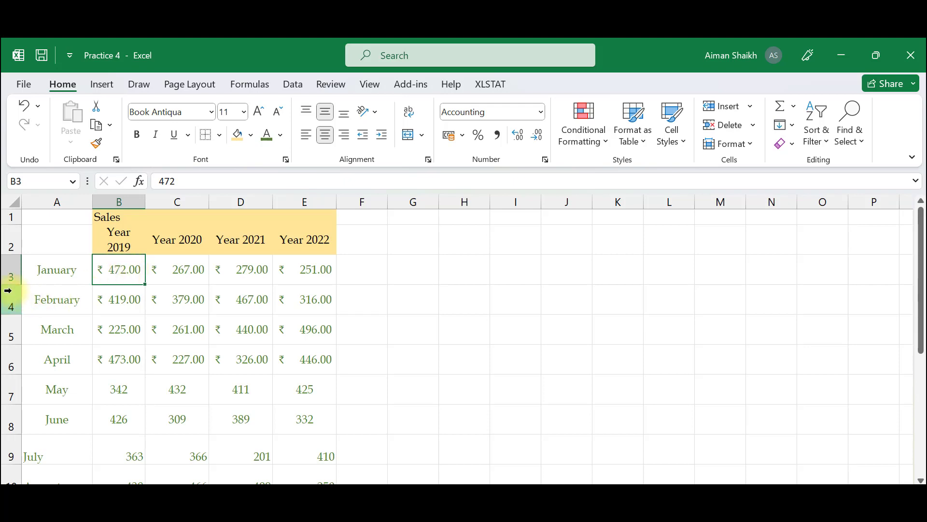
Shrink the height of row 3 below its text, then AutoFit the row's height.
{"action": "left_click_drag", "start_coordinate": [11, 284], "coordinate": [11, 262]}
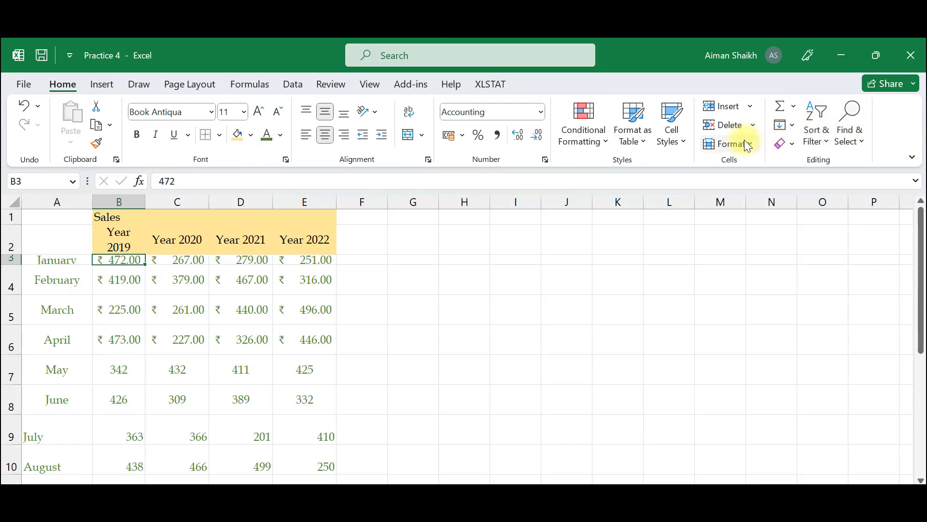
{"action": "left_click", "coordinate": [742, 153]}
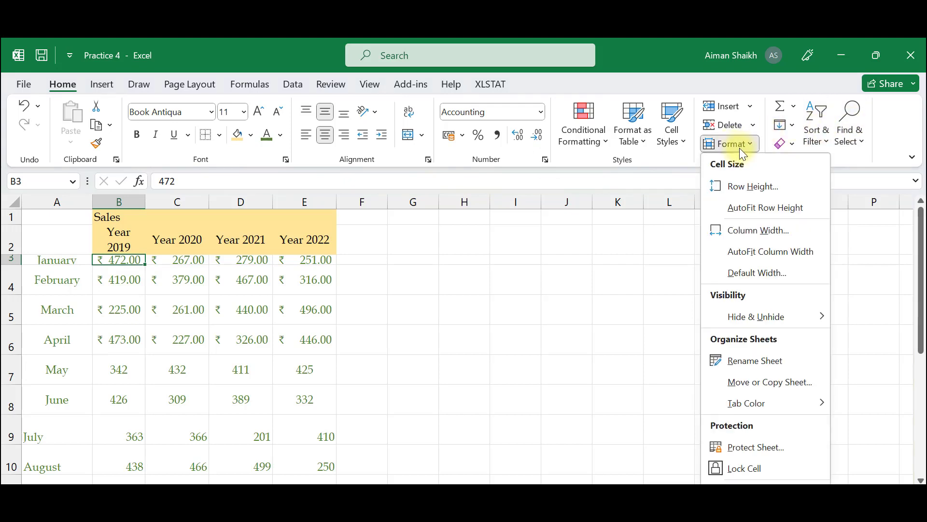
{"action": "left_click", "coordinate": [759, 217]}
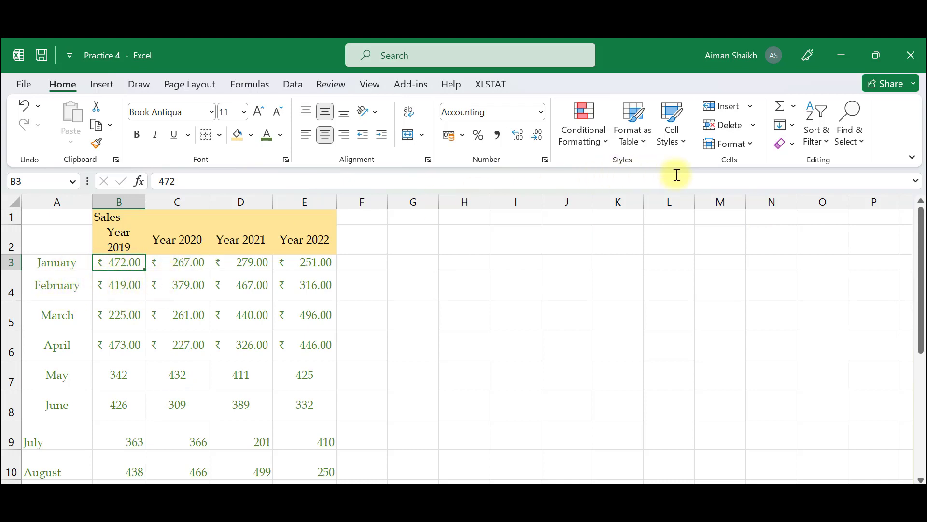
Hide column B, which holds the Year 2019 sales.
{"action": "left_click", "coordinate": [739, 147]}
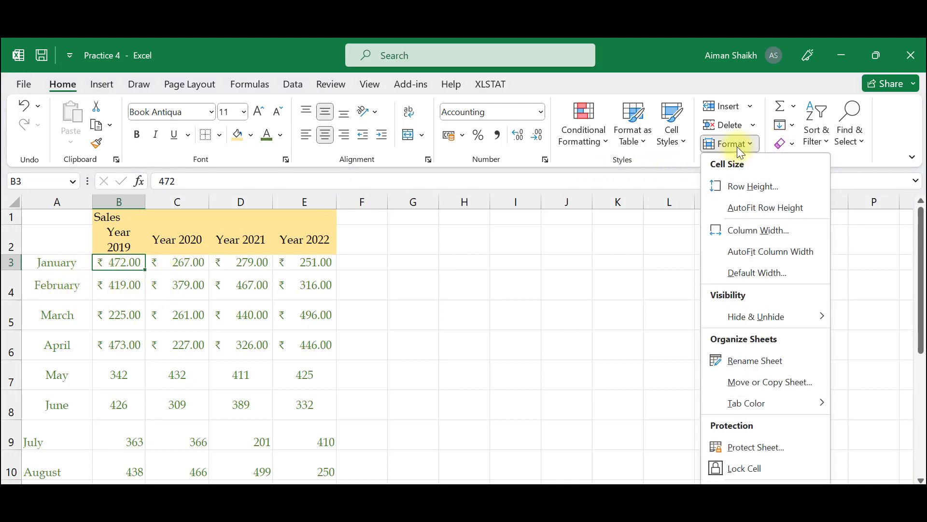
{"action": "mouse_move", "coordinate": [777, 321]}
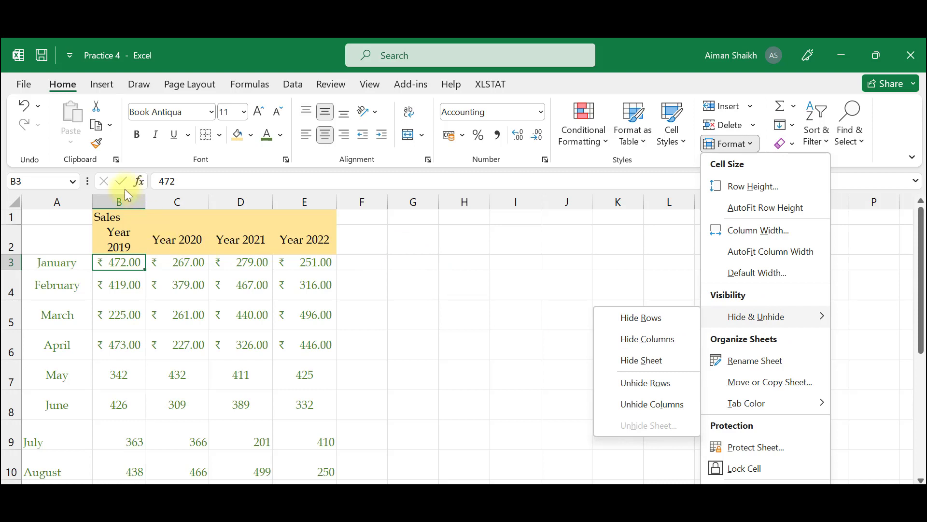
{"action": "left_click", "coordinate": [125, 202]}
{"action": "left_click", "coordinate": [125, 201]}
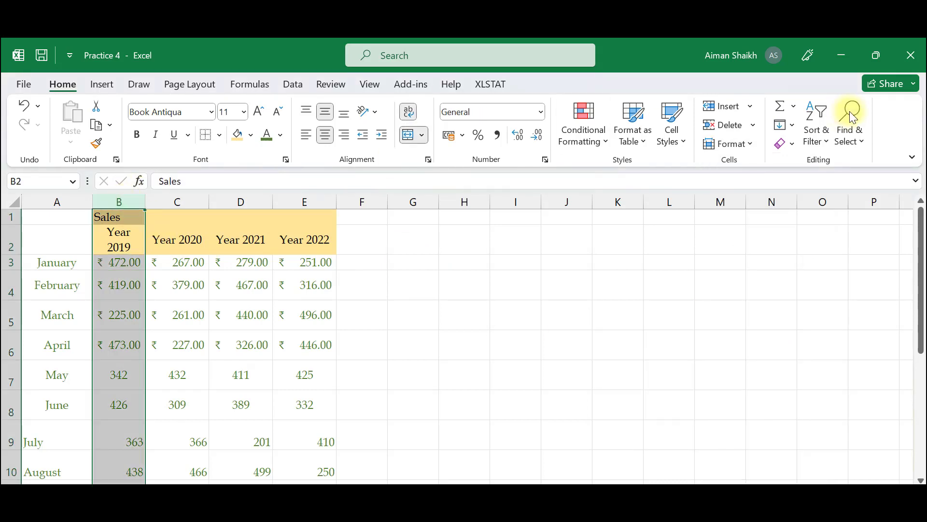
{"action": "left_click", "coordinate": [741, 147]}
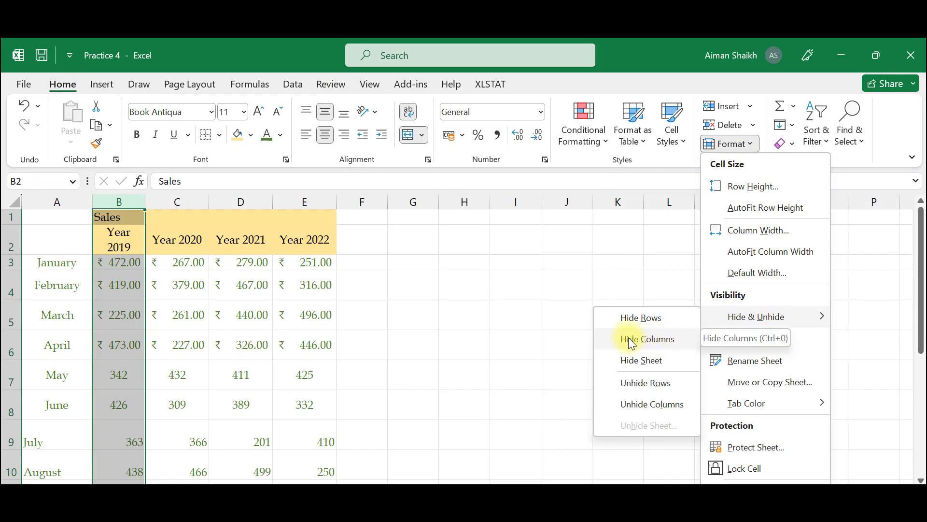
{"action": "left_click", "coordinate": [649, 339]}
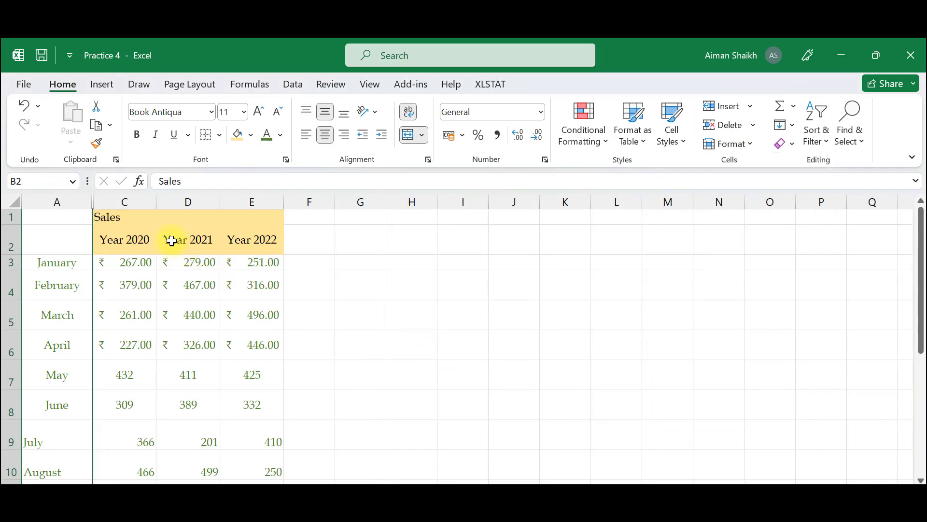
Hide row 5, which holds the March sales.
{"action": "left_click", "coordinate": [8, 316]}
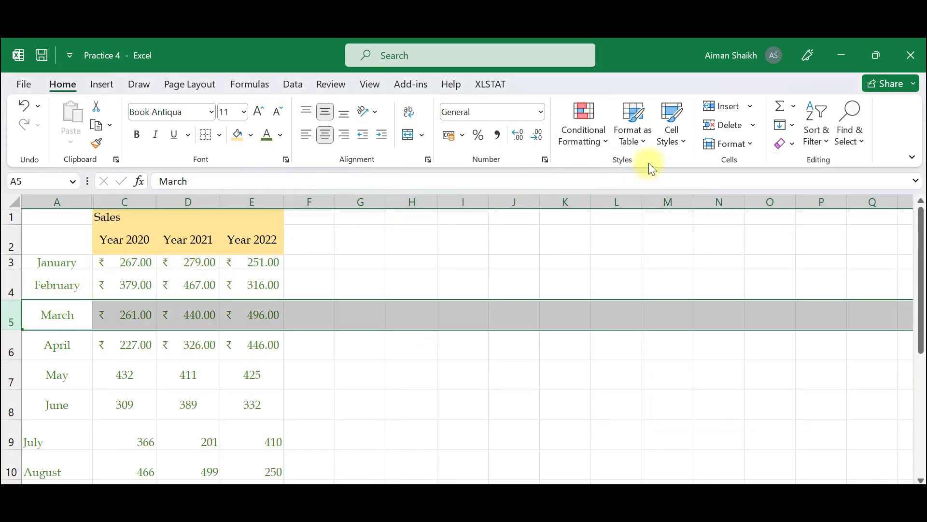
{"action": "left_click", "coordinate": [749, 143]}
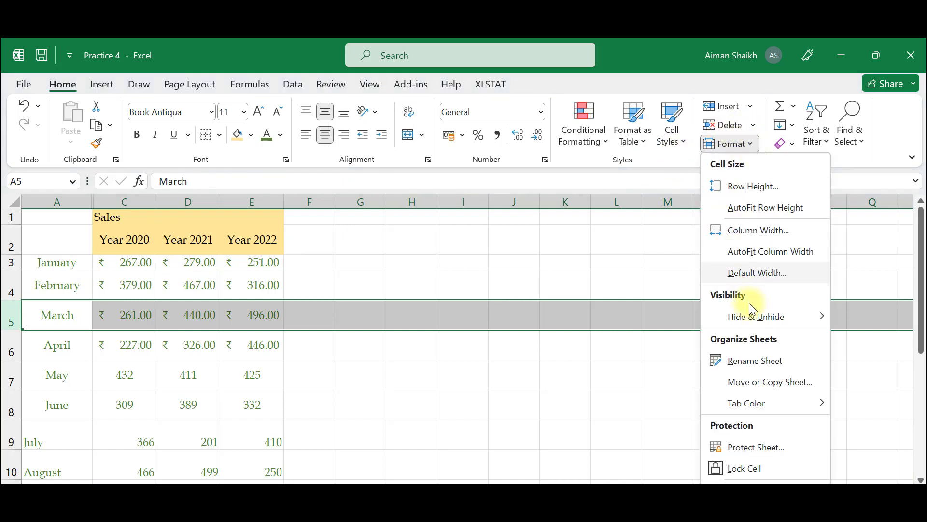
{"action": "mouse_move", "coordinate": [755, 315]}
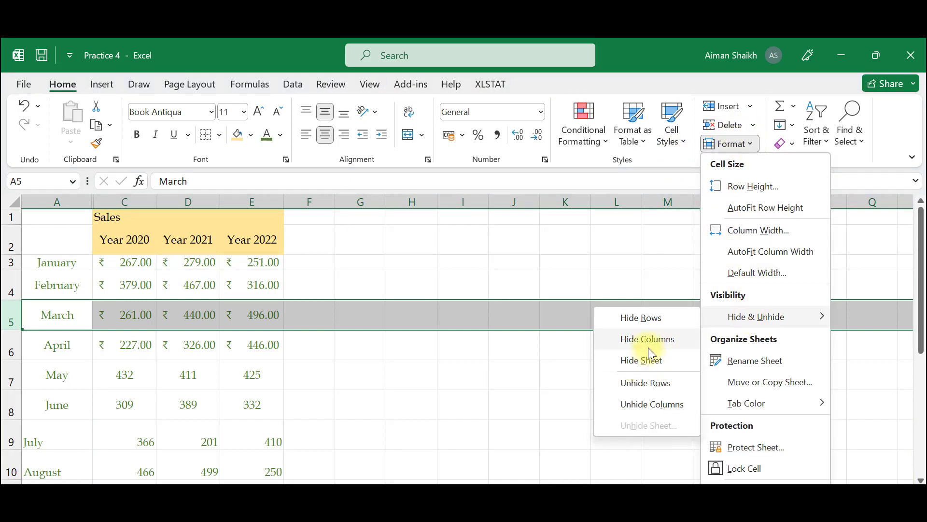
{"action": "left_click", "coordinate": [628, 321]}
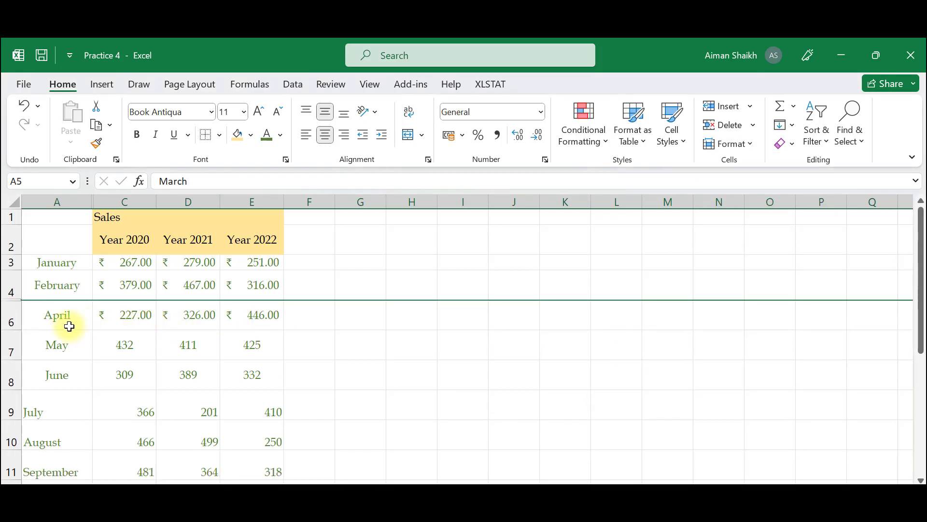
Unhide the March row between the February and April rows.
{"action": "mouse_move", "coordinate": [10, 320]}
{"action": "left_mouse_down"}
{"action": "mouse_move", "coordinate": [8, 289]}
{"action": "mouse_move", "coordinate": [5, 314]}
{"action": "left_mouse_up"}
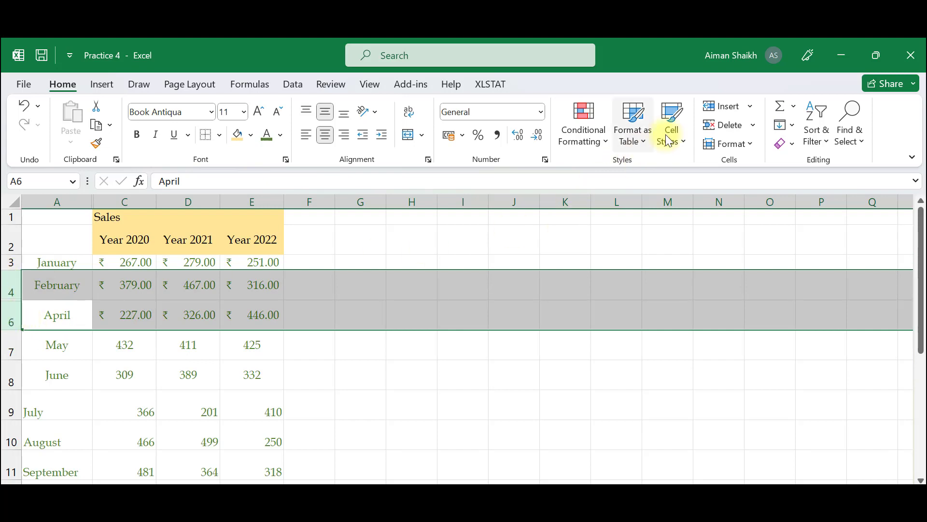
{"action": "left_click", "coordinate": [722, 146]}
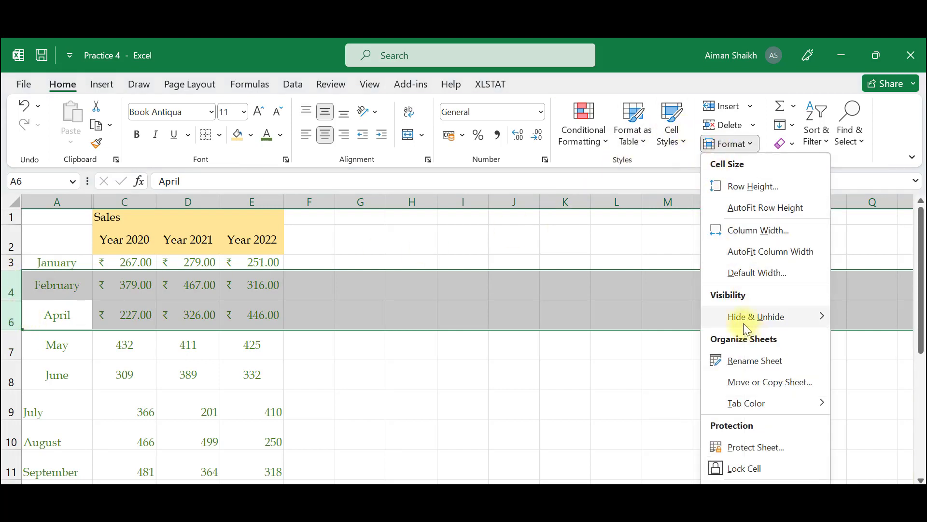
{"action": "mouse_move", "coordinate": [742, 322]}
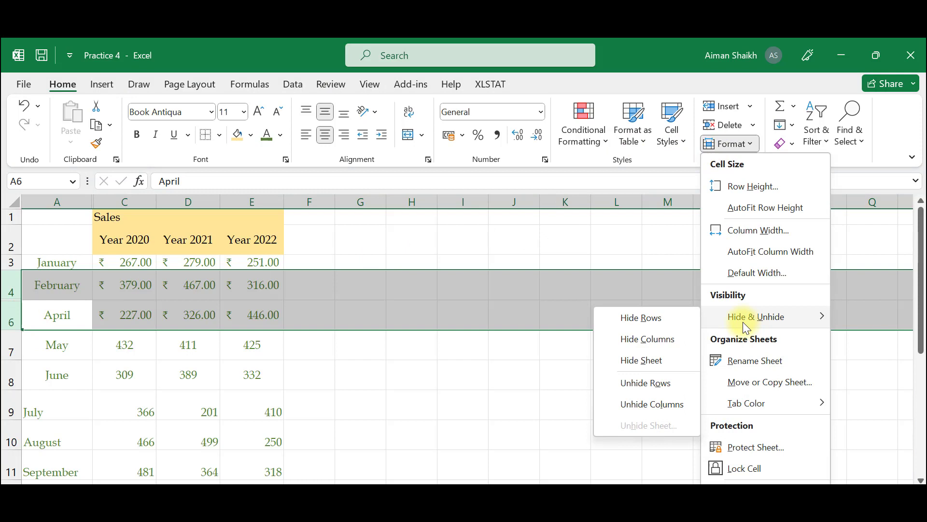
{"action": "left_click", "coordinate": [627, 384]}
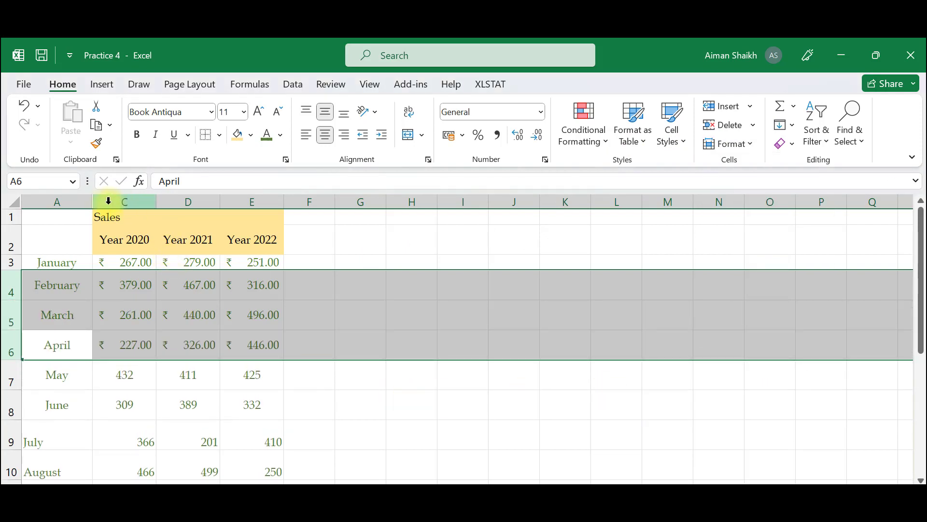
Unhide the Year 2019 column between columns A and C, and clear the column selection.
{"action": "left_click_drag", "start_coordinate": [109, 200], "coordinate": [77, 201]}
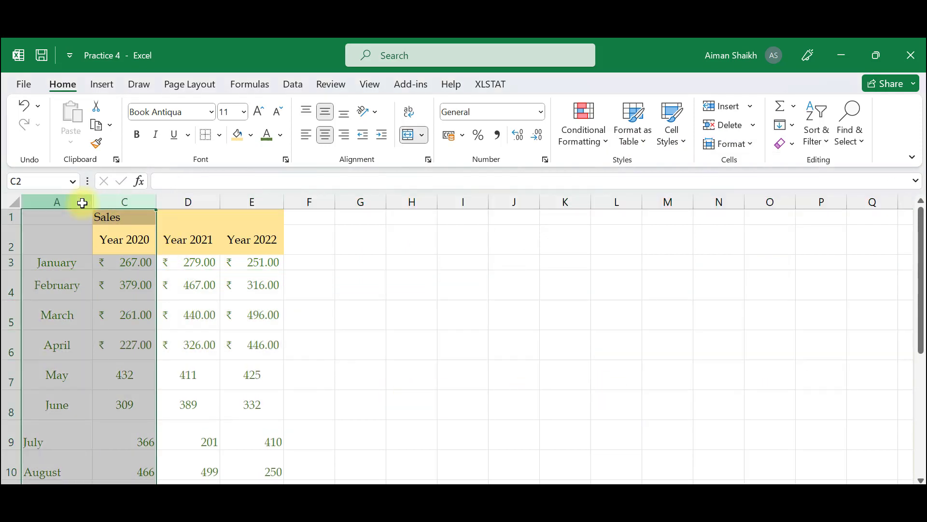
{"action": "left_click", "coordinate": [727, 155]}
{"action": "mouse_move", "coordinate": [758, 315]}
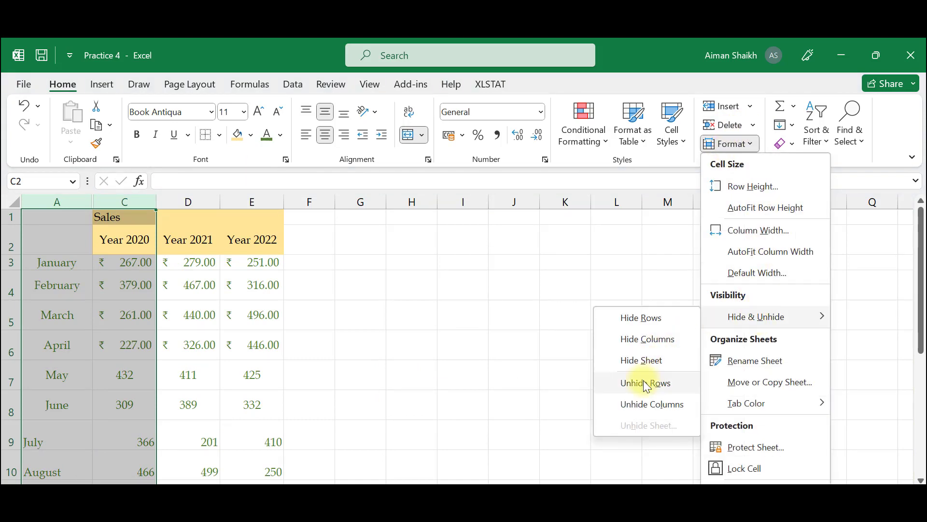
{"action": "left_click", "coordinate": [648, 405]}
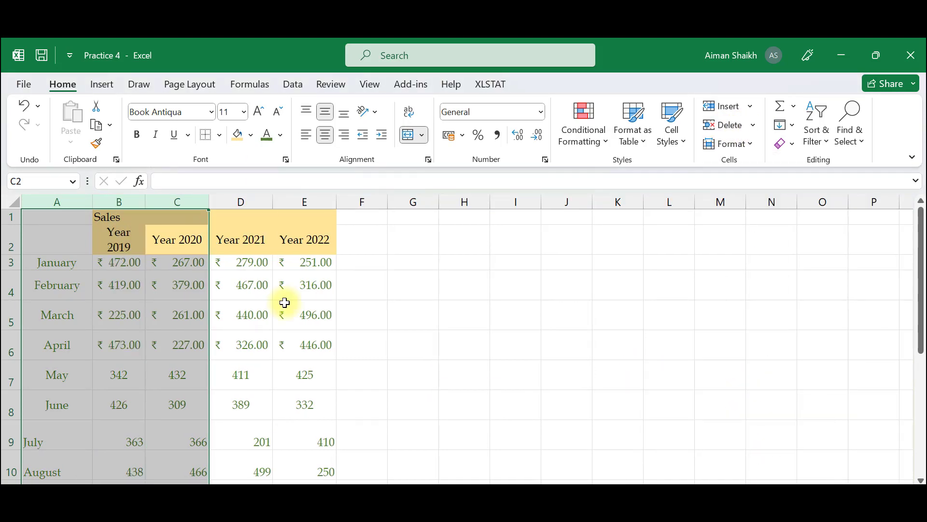
{"action": "left_click", "coordinate": [239, 280]}
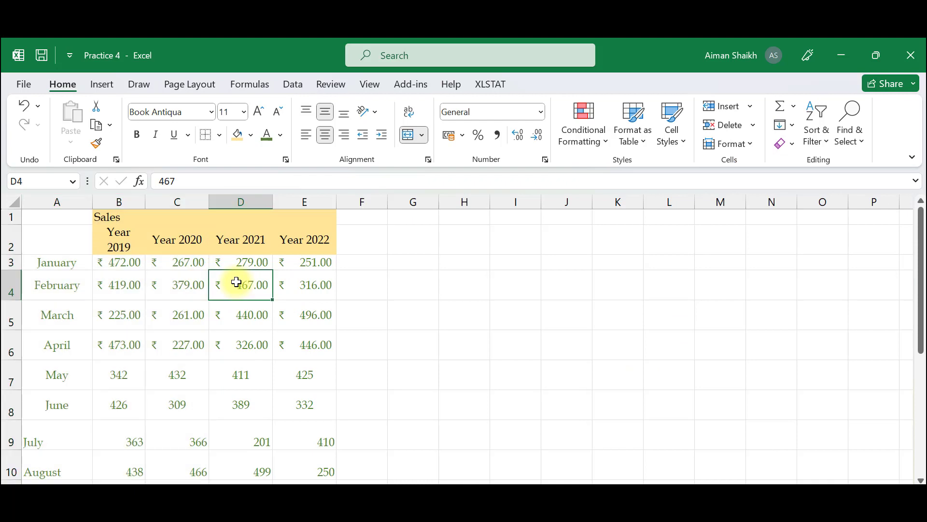
Hide column C, which holds the Year 2020 sales.
{"action": "left_click", "coordinate": [175, 200]}
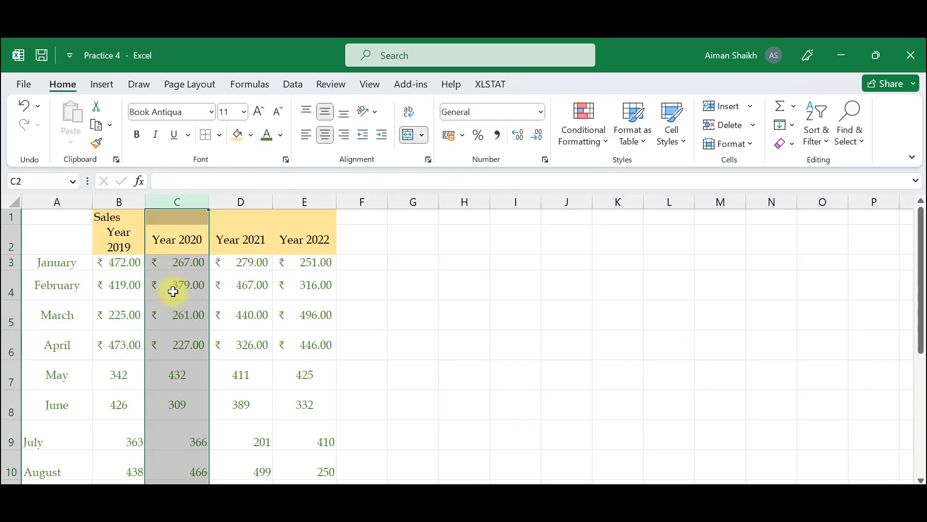
{"action": "key", "text": "alt"}
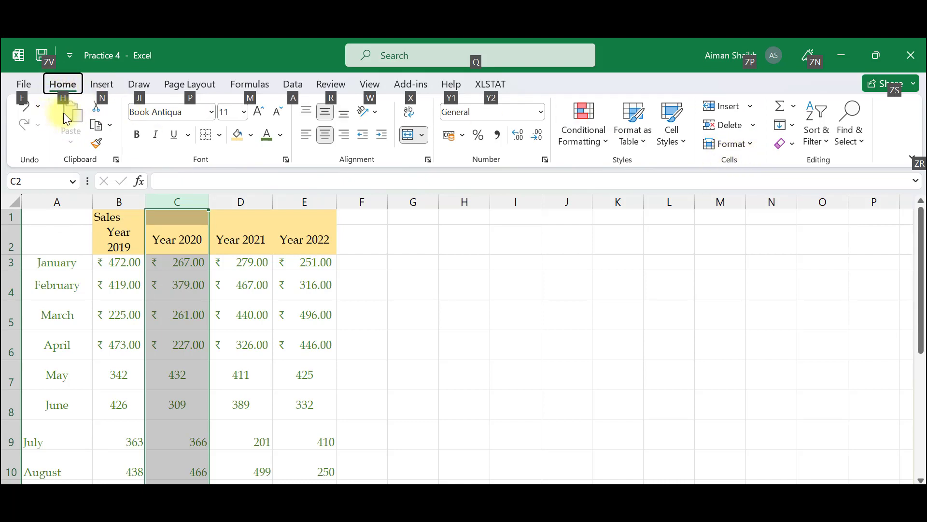
{"action": "key", "text": "h"}
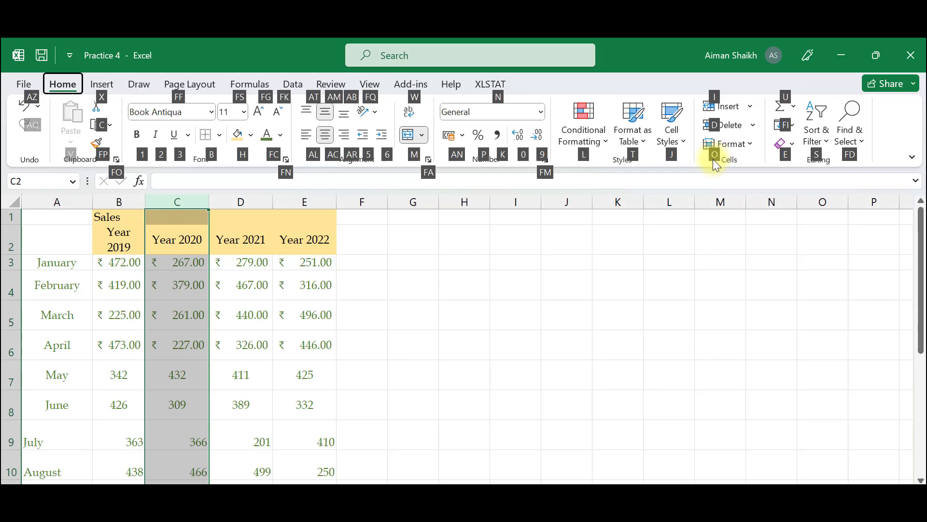
{"action": "key", "text": "o"}
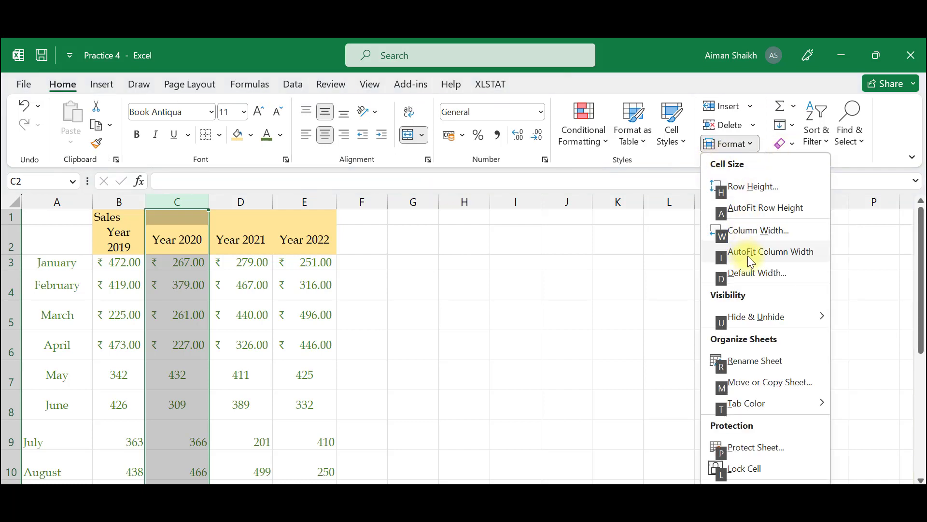
{"action": "mouse_move", "coordinate": [728, 320]}
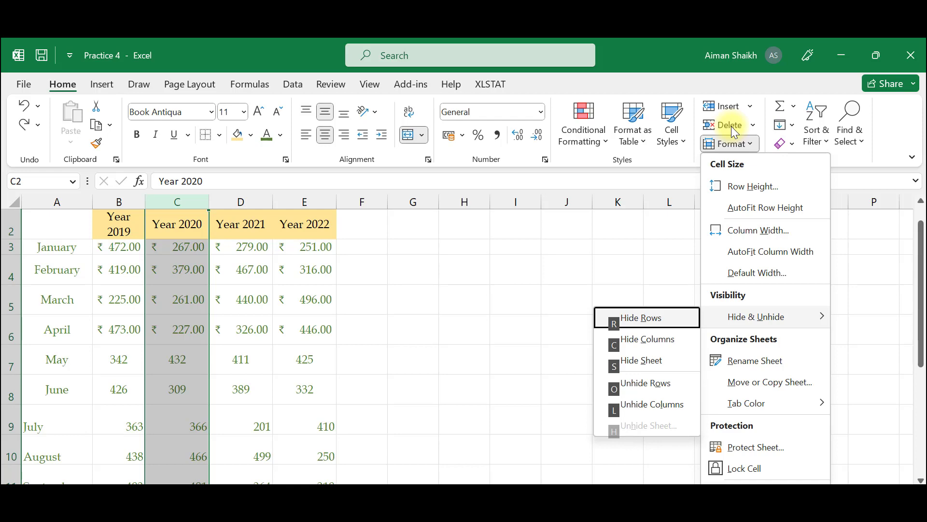
{"action": "key", "text": "c"}
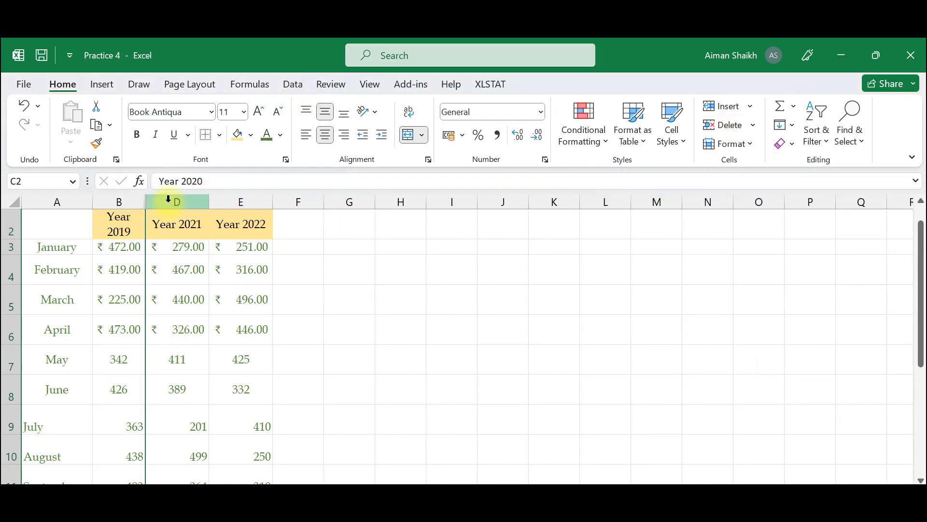
Unhide the Year 2020 column between columns B and D.
{"action": "left_click_drag", "start_coordinate": [171, 201], "coordinate": [170, 200]}
{"action": "left_click_drag", "start_coordinate": [170, 200], "coordinate": [116, 202]}
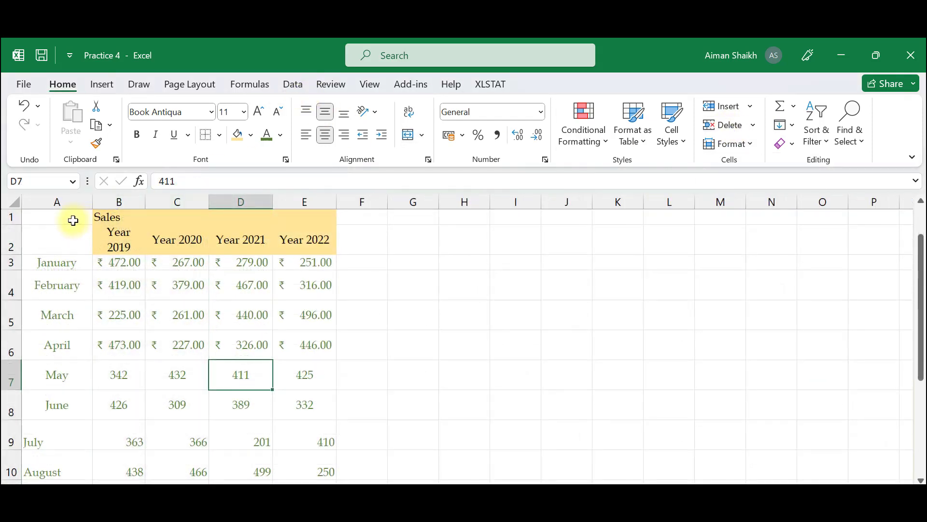
Select the whole sales table from A1 through column E, clear only its formats, and undo the clearing.
{"action": "left_click_drag", "start_coordinate": [65, 214], "coordinate": [312, 458]}
{"action": "scroll", "coordinate": [311, 457], "scroll_direction": "up", "scroll_amount": 2}
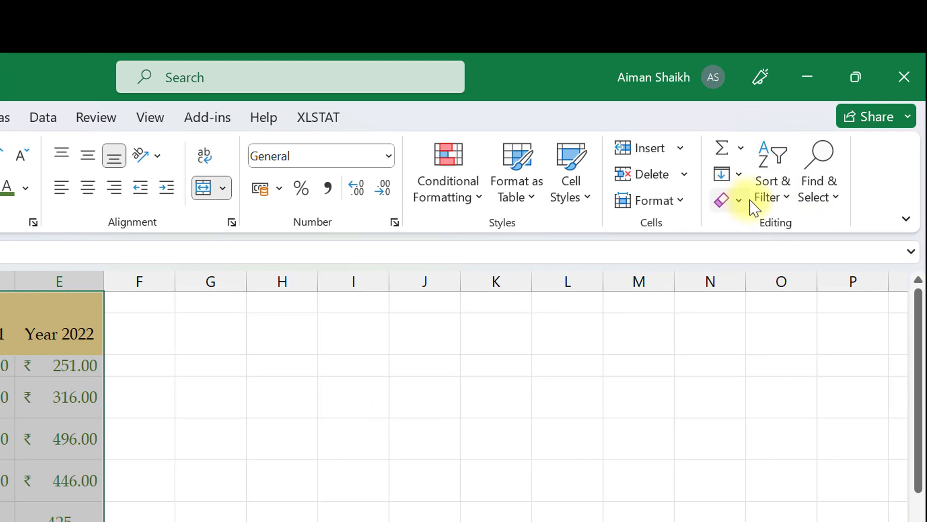
{"action": "left_click", "coordinate": [740, 203]}
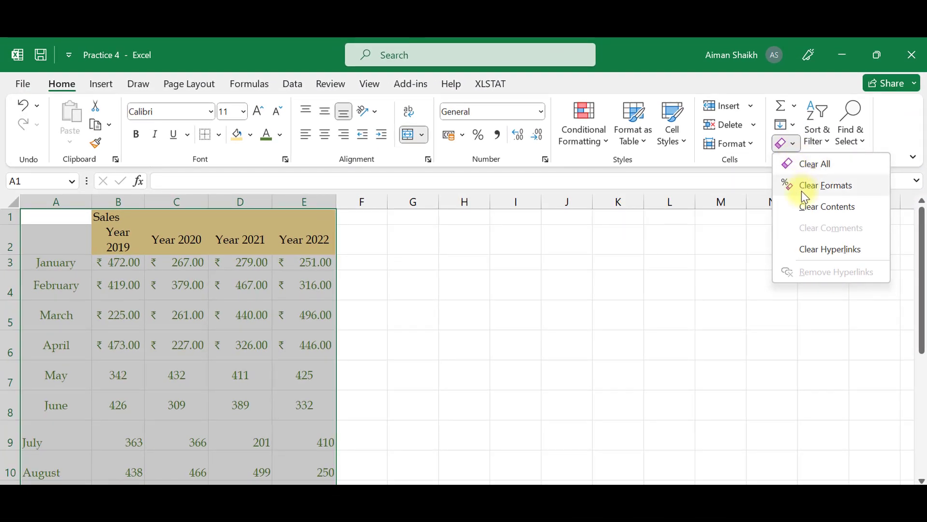
{"action": "left_click", "coordinate": [803, 192]}
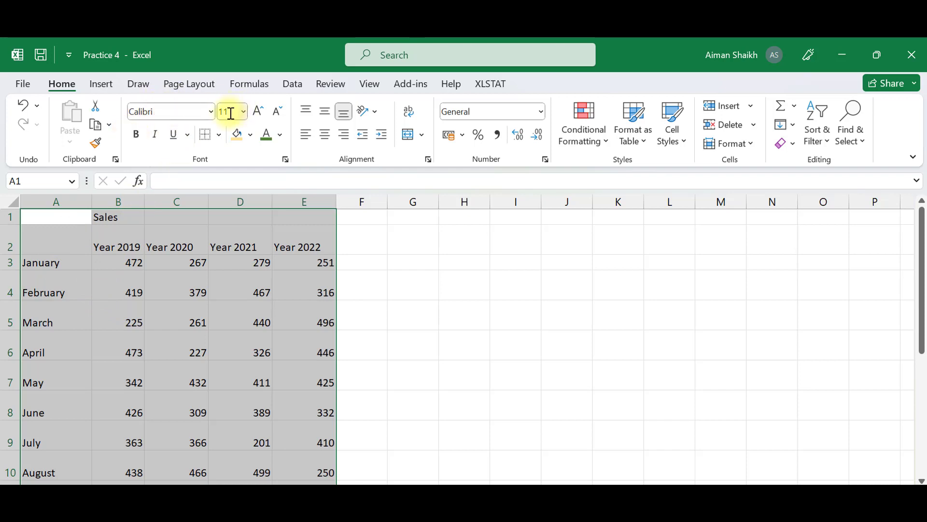
{"action": "left_click", "coordinate": [753, 143]}
{"action": "left_click", "coordinate": [597, 248]}
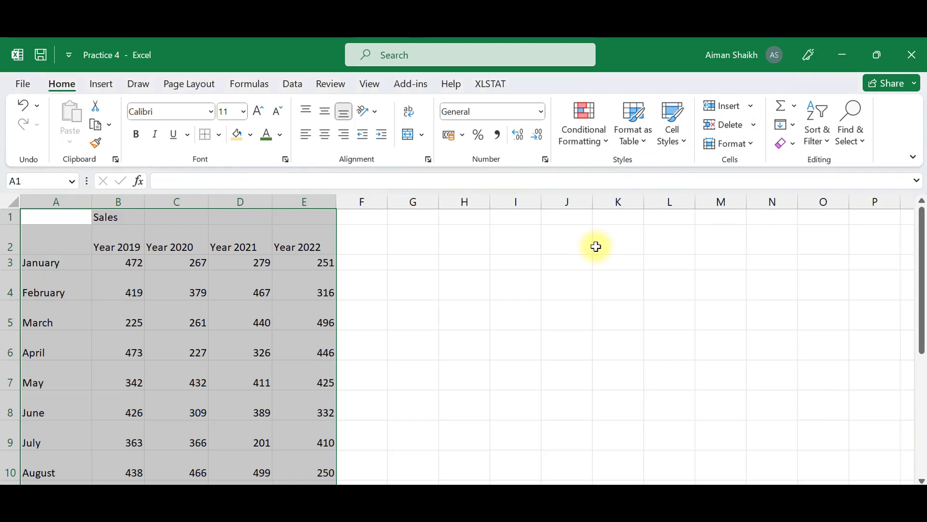
{"action": "key", "text": "ctrl+z"}
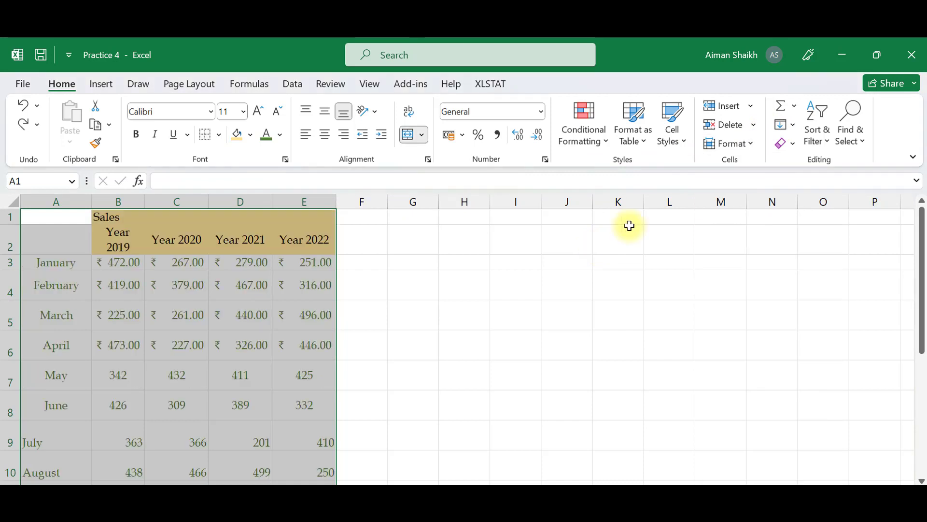
Clear only the contents of the selected sales table, and undo that clearing.
{"action": "left_click", "coordinate": [792, 144]}
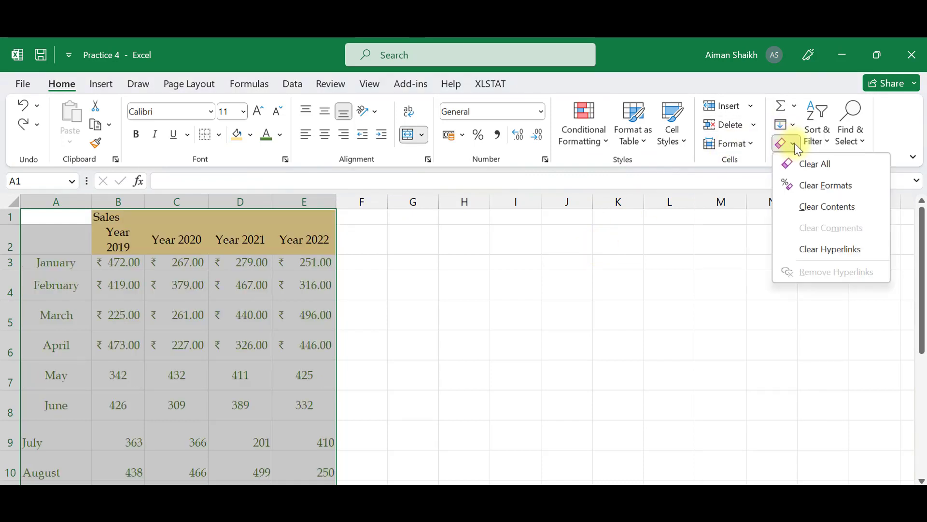
{"action": "left_click", "coordinate": [829, 207]}
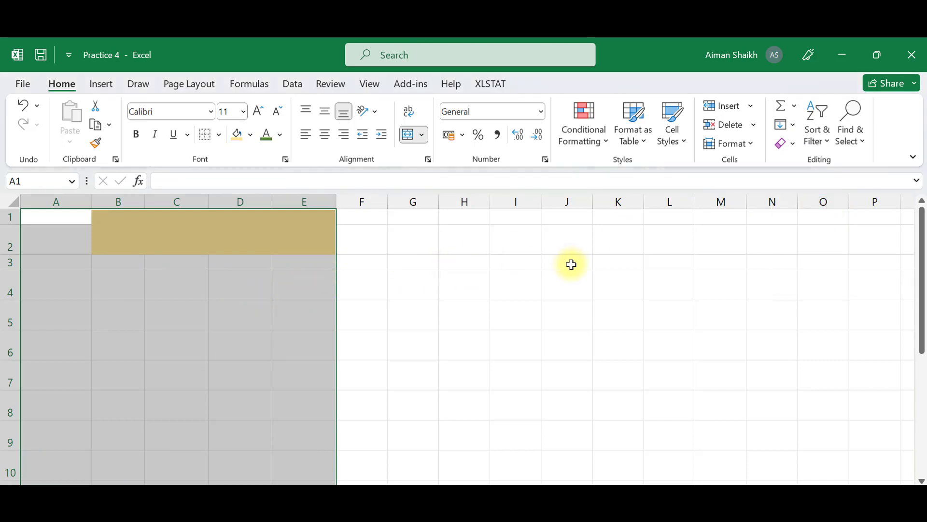
{"action": "key", "text": "ctrl+z"}
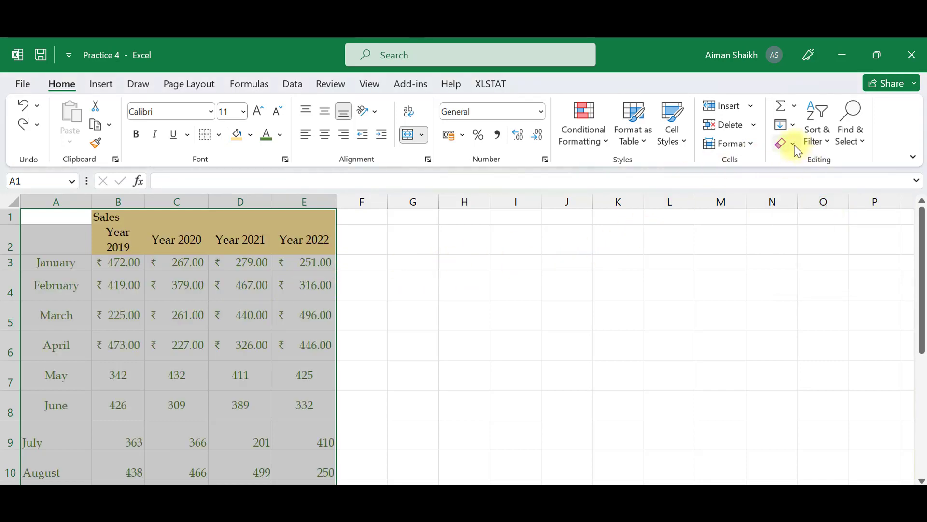
Clear everything from the selected sales table, both contents and formats, and check the emptied range.
{"action": "left_click", "coordinate": [793, 145]}
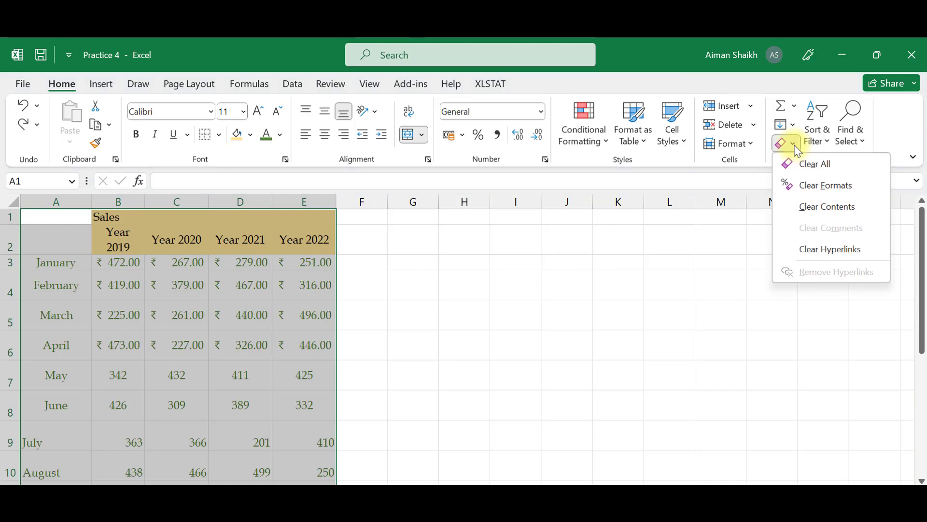
{"action": "left_click", "coordinate": [808, 165]}
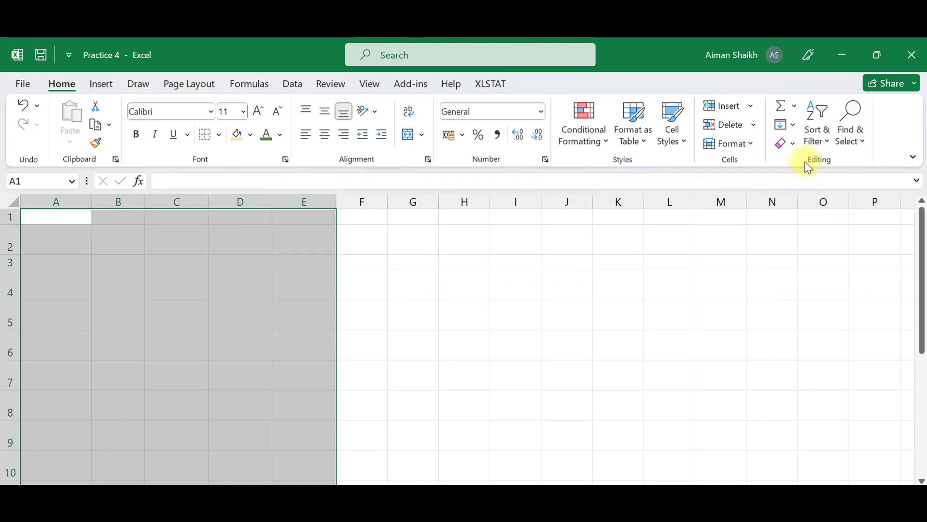
{"action": "scroll", "coordinate": [170, 368], "scroll_direction": "down", "scroll_amount": 3}
{"action": "scroll", "coordinate": [170, 368], "scroll_direction": "up", "scroll_amount": 3}
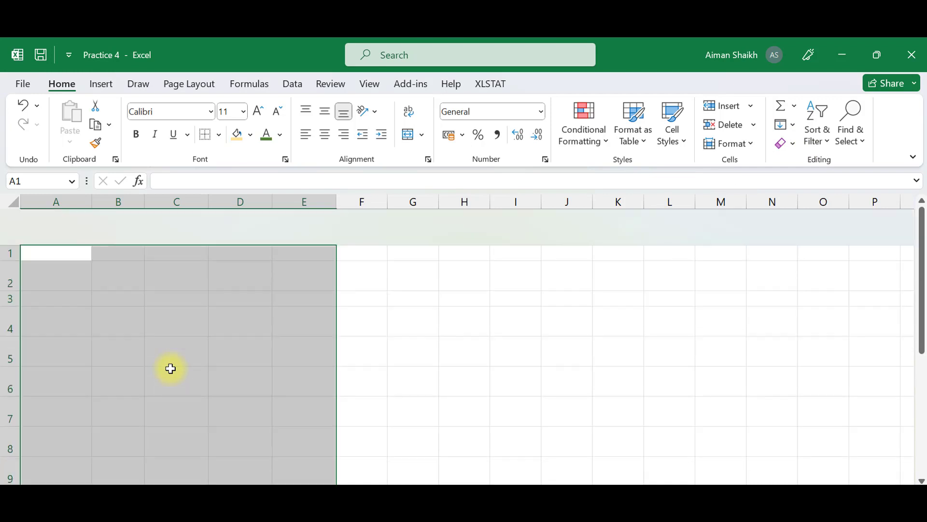
{"action": "scroll", "coordinate": [171, 369], "scroll_direction": "down", "scroll_amount": 3}
{"action": "scroll", "coordinate": [170, 368], "scroll_direction": "up", "scroll_amount": 3}
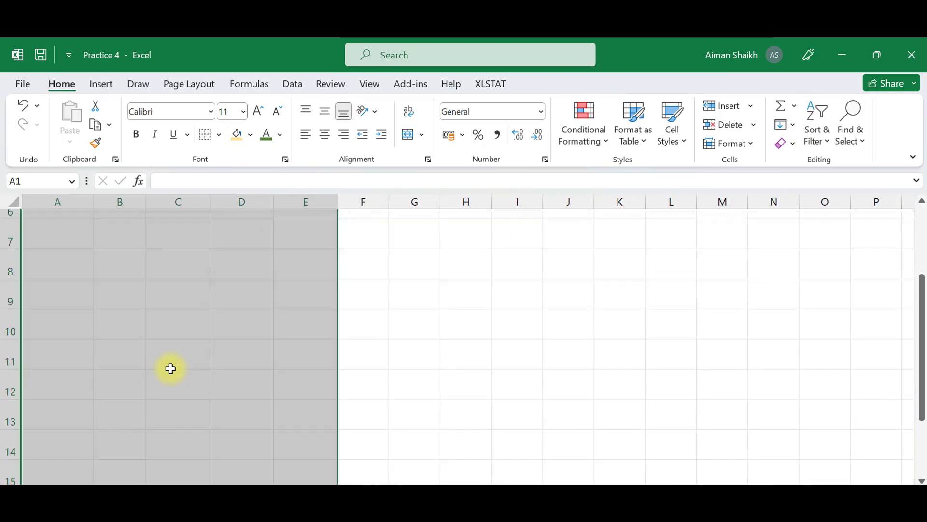